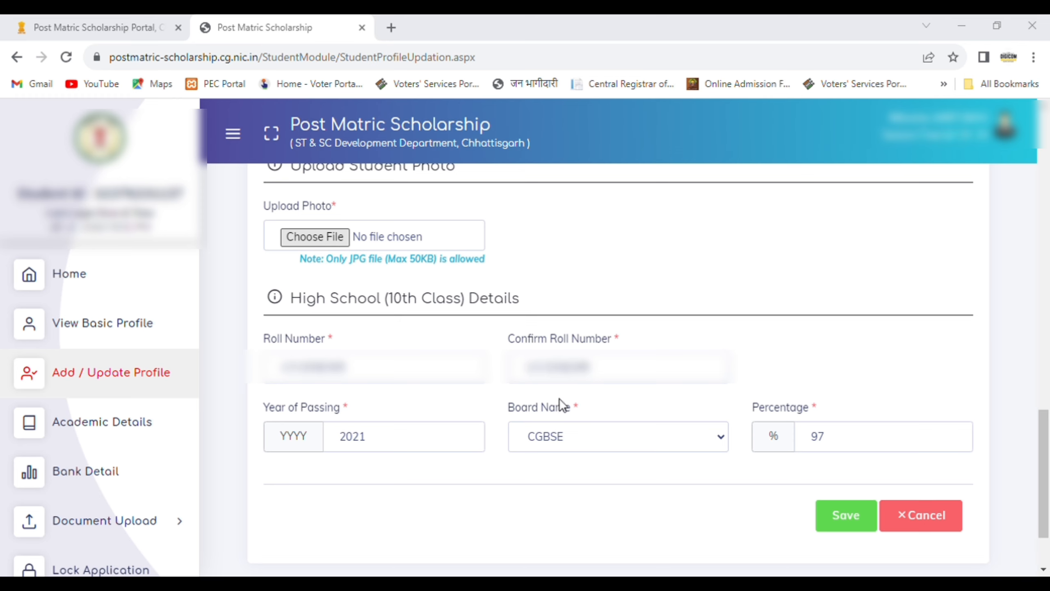
- Attach the student photo JPG, save the profile and acknowledge the success message
{"action": "key", "text": "Return"}
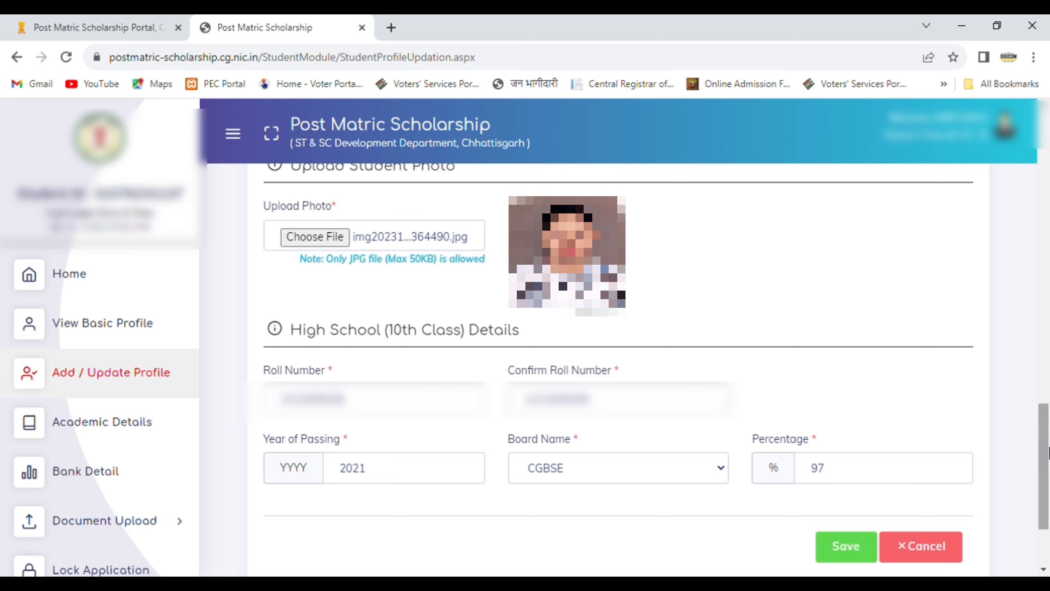
{"action": "left_click", "coordinate": [846, 547]}
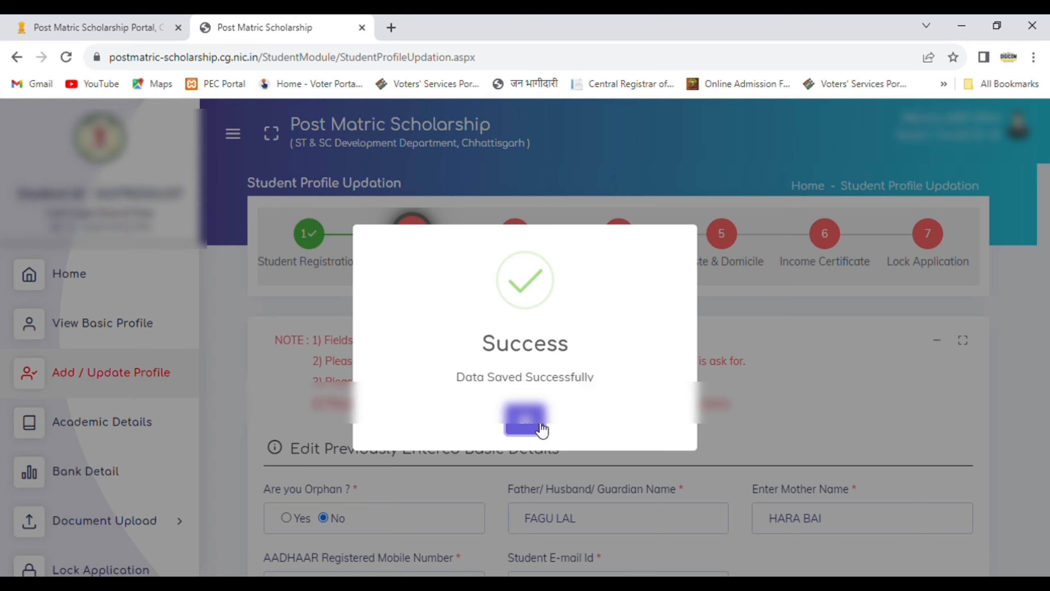
{"action": "left_click", "coordinate": [534, 427]}
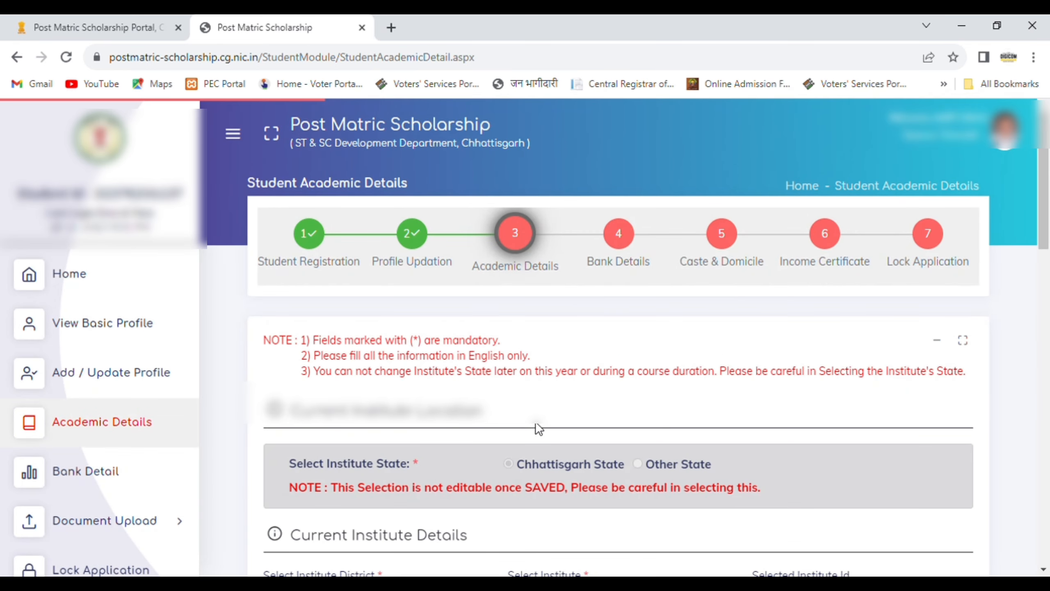
- Choose institute district BILASPUR and the institute, with Merit Basis admission and Regular Course mode
{"action": "scroll", "coordinate": [1046, 277], "scroll_direction": "down", "scroll_amount": 8}
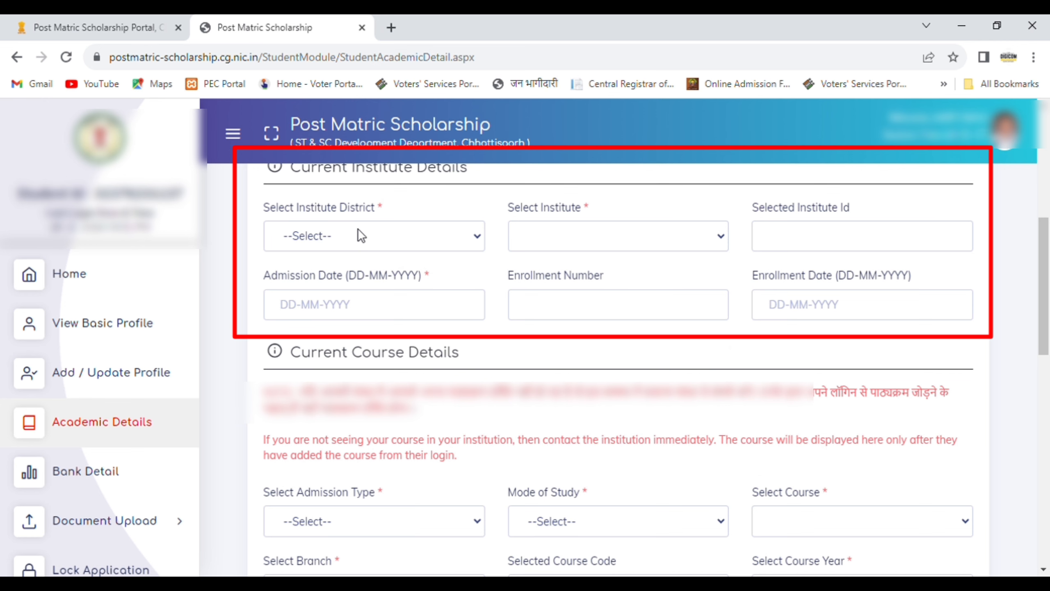
{"action": "left_click", "coordinate": [325, 366]}
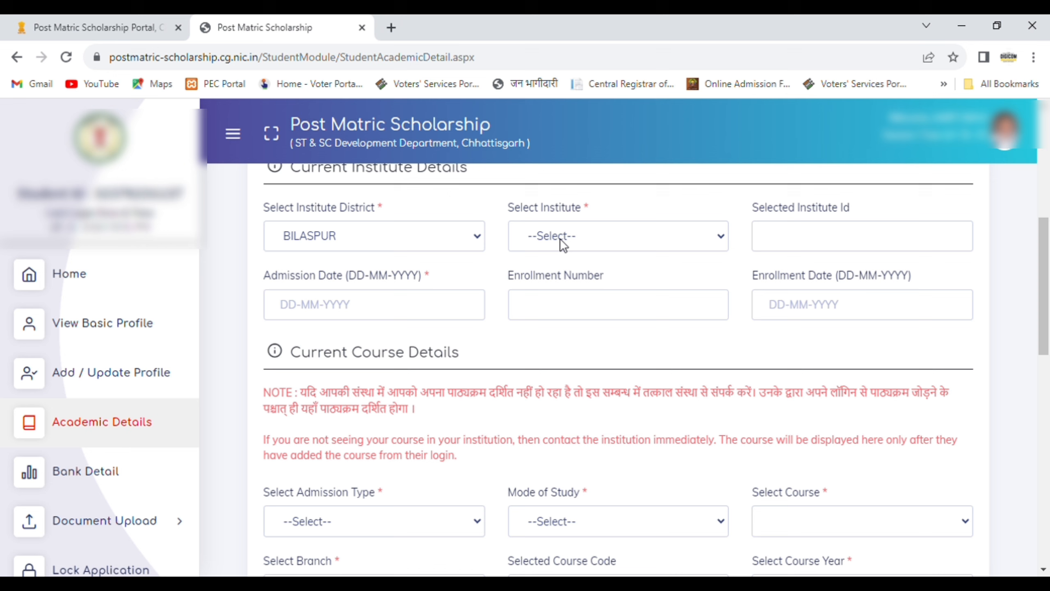
{"action": "left_click", "coordinate": [560, 238]}
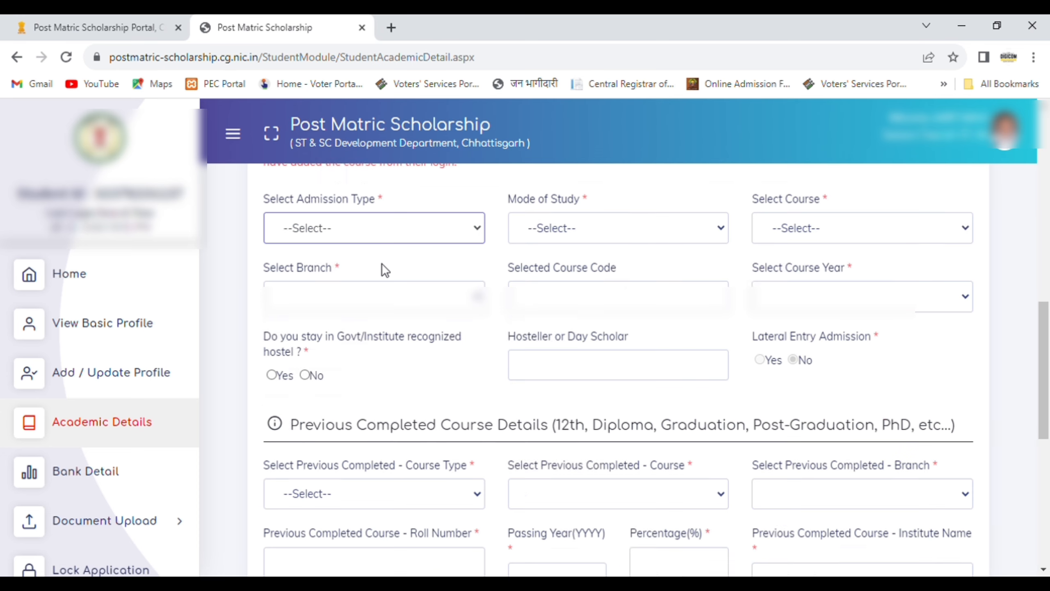
{"action": "left_click", "coordinate": [383, 263]}
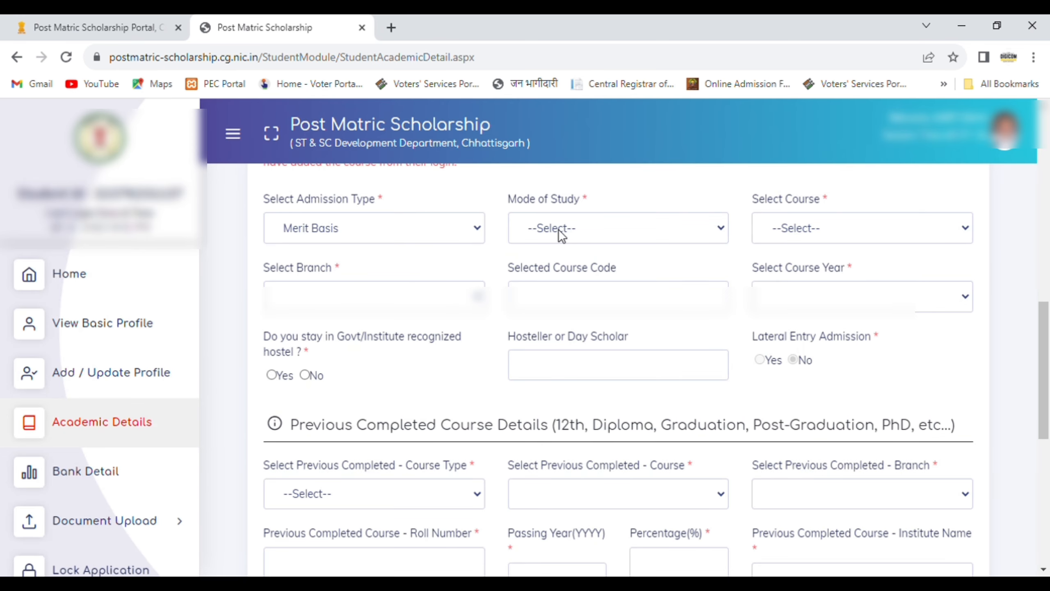
{"action": "left_click", "coordinate": [558, 229]}
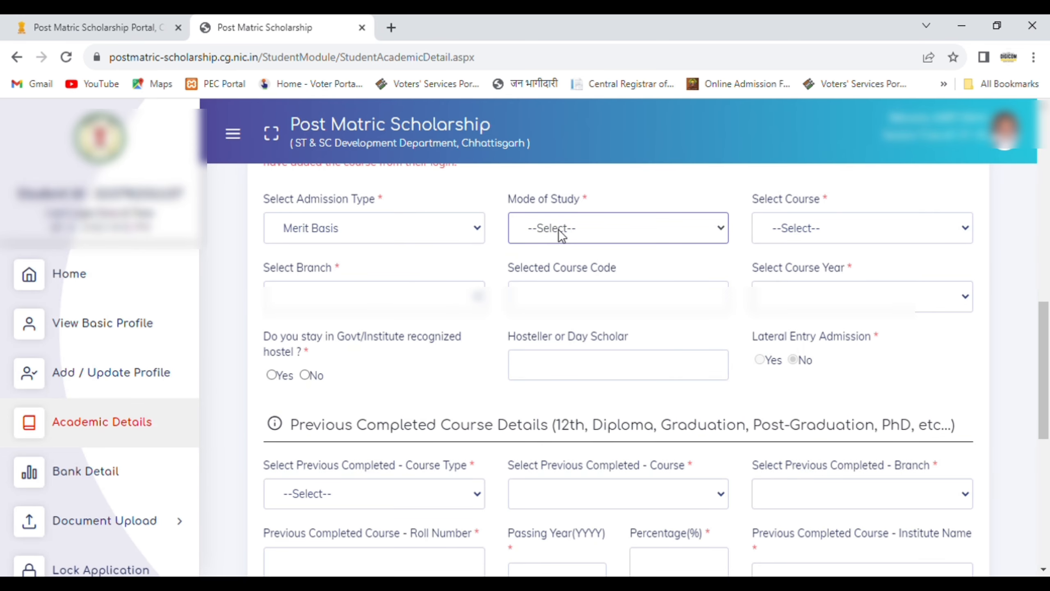
{"action": "left_click", "coordinate": [563, 259]}
- Set the course to B. Sc. with the Science branch (3-year duration)
{"action": "left_click", "coordinate": [839, 225]}
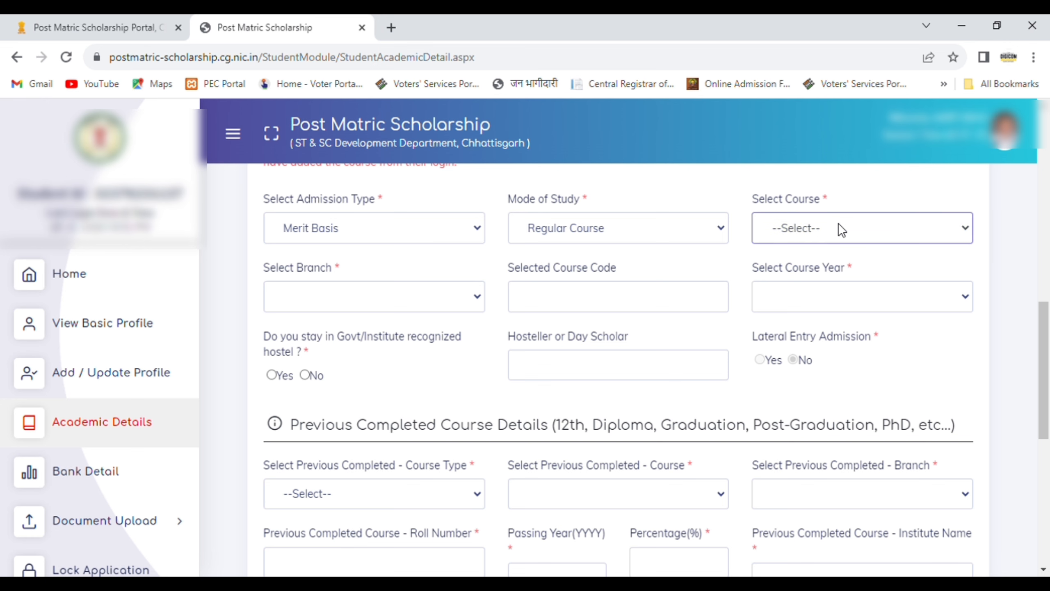
{"action": "key", "text": "Down"}
{"action": "key", "text": "Down"}
{"action": "key", "text": "Return"}
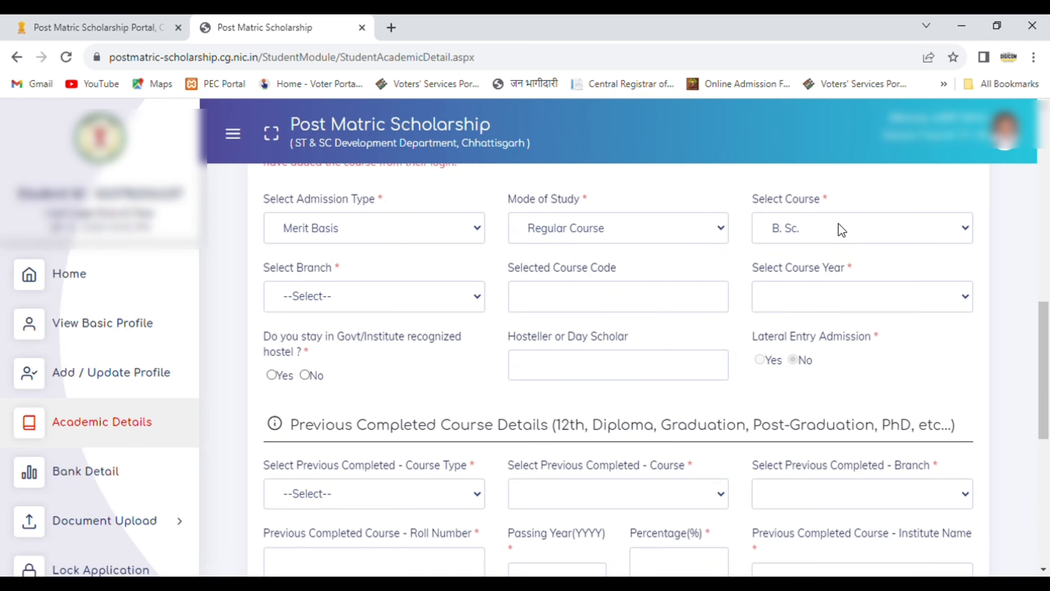
{"action": "left_click", "coordinate": [406, 311]}
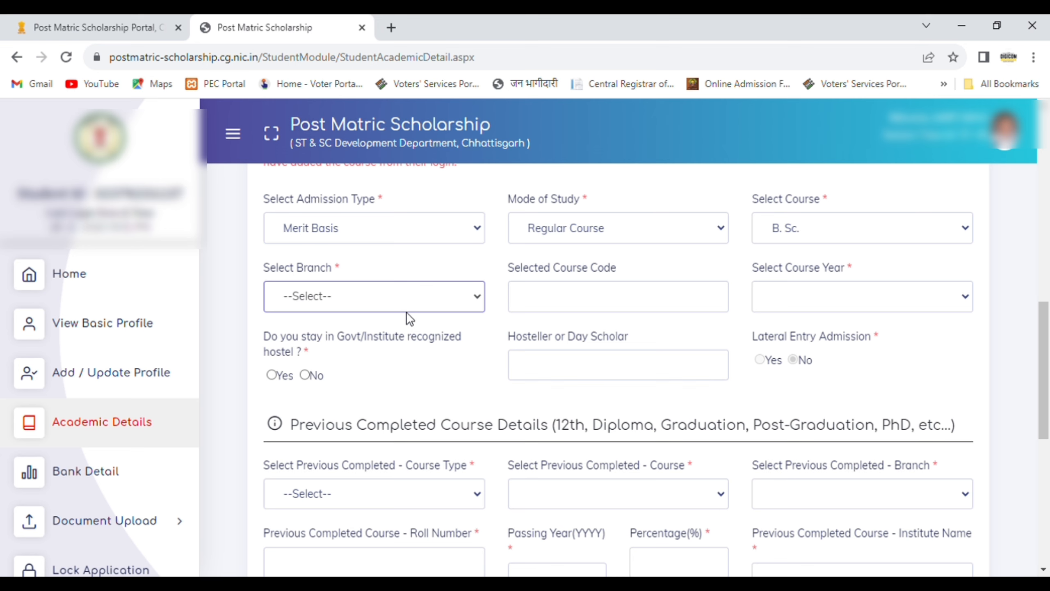
{"action": "key", "text": "Down"}
{"action": "key", "text": "Down"}
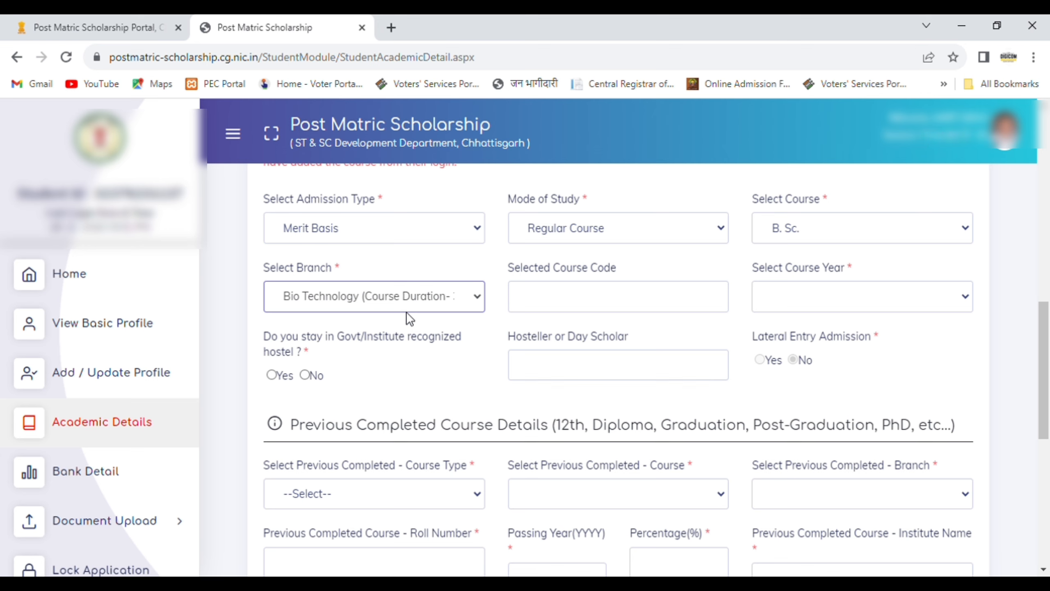
{"action": "key", "text": "Down"}
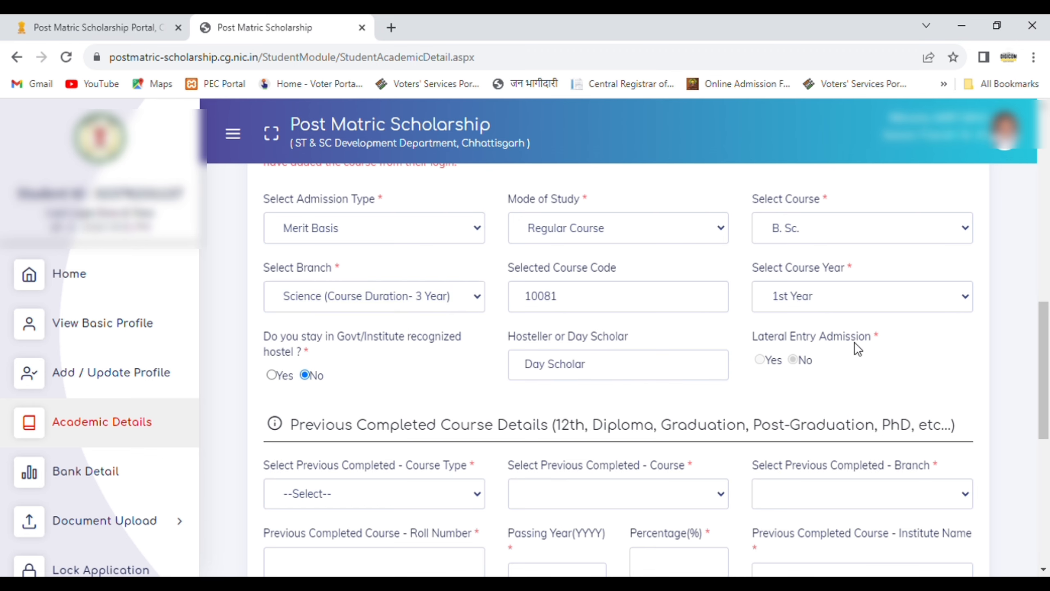
{"action": "left_click_drag", "start_coordinate": [1048, 364], "coordinate": [1048, 431]}
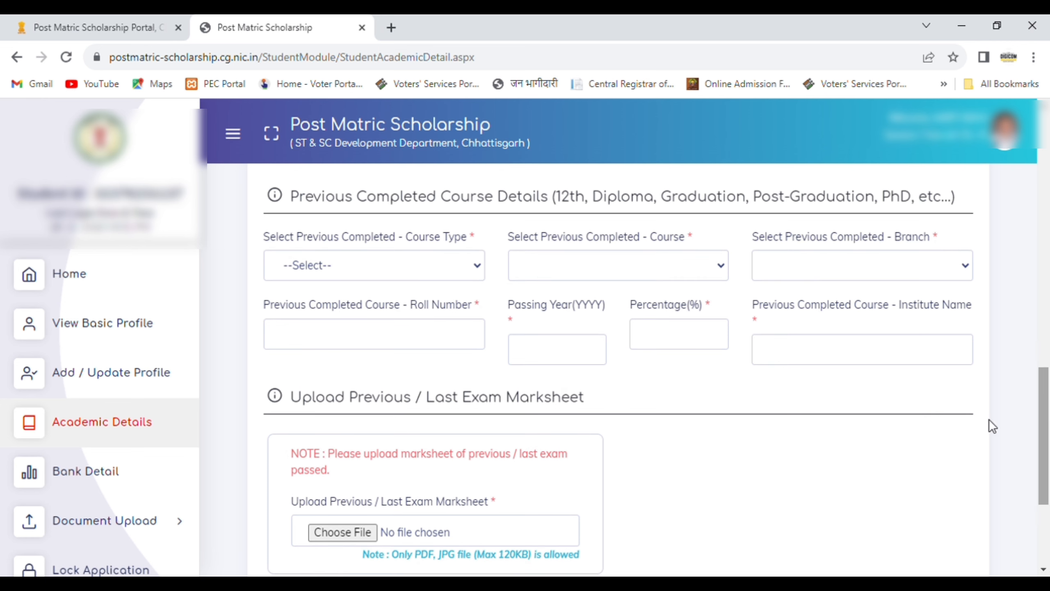
- Set the previous course to School Education Courses, SS (Plus 2) / 12th, Science branch
{"action": "left_click", "coordinate": [368, 268]}
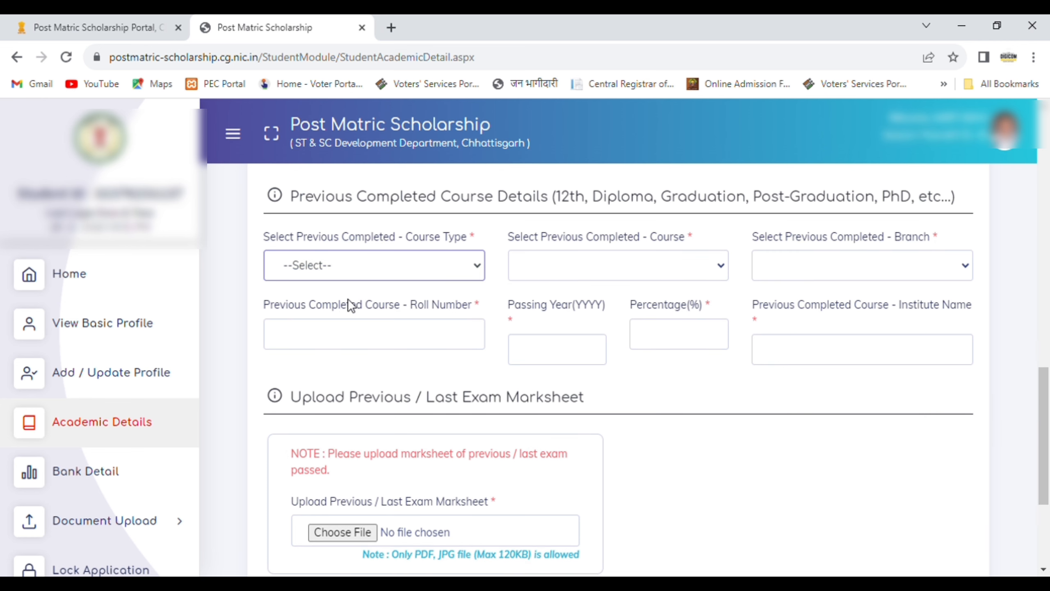
{"action": "left_click", "coordinate": [348, 301]}
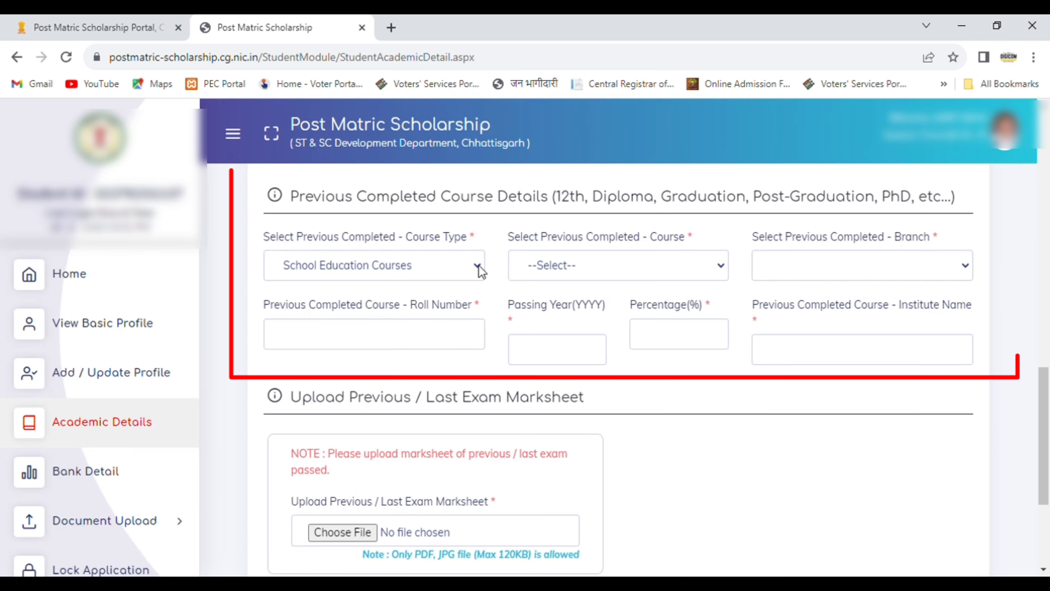
{"action": "left_click", "coordinate": [570, 275]}
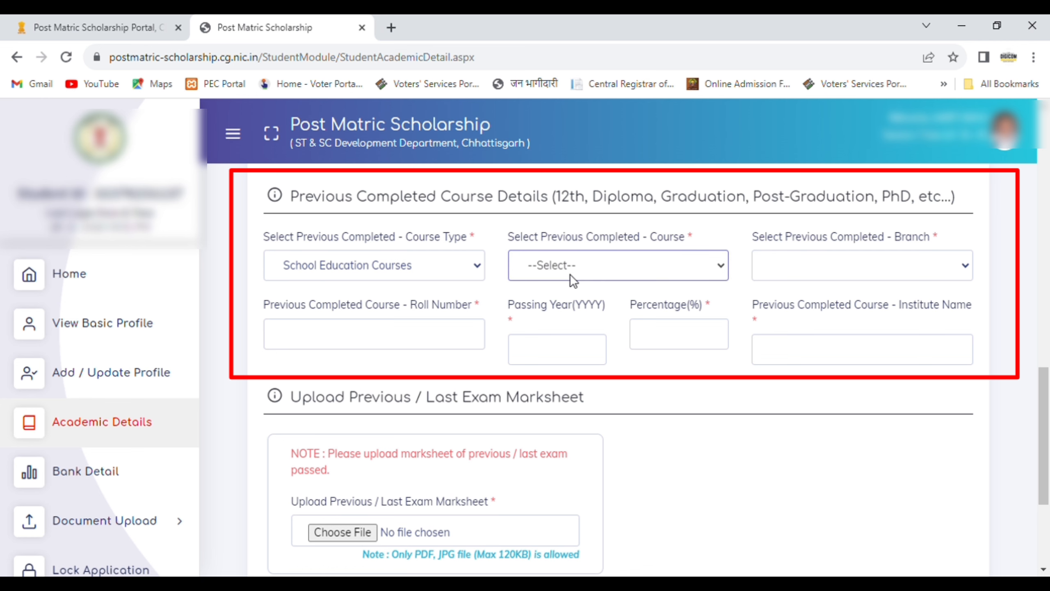
{"action": "left_click", "coordinate": [565, 301]}
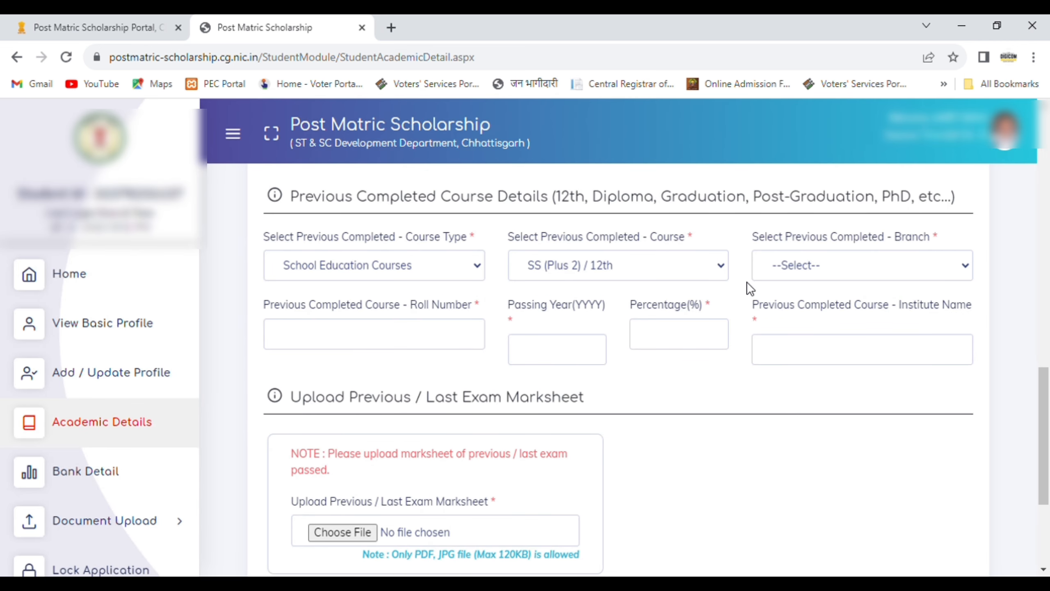
{"action": "left_click", "coordinate": [803, 272]}
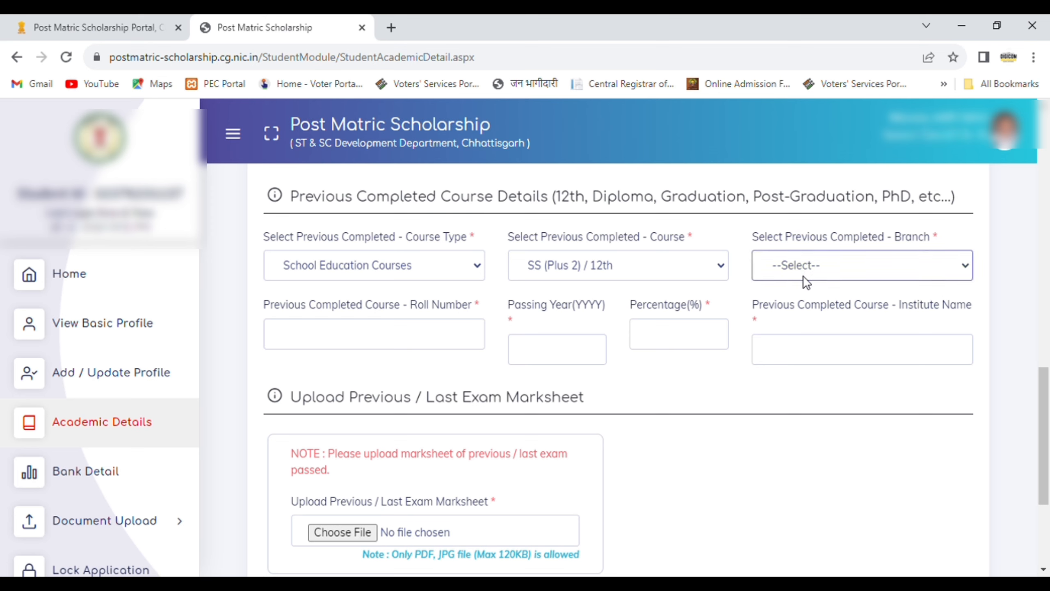
{"action": "left_click", "coordinate": [803, 305]}
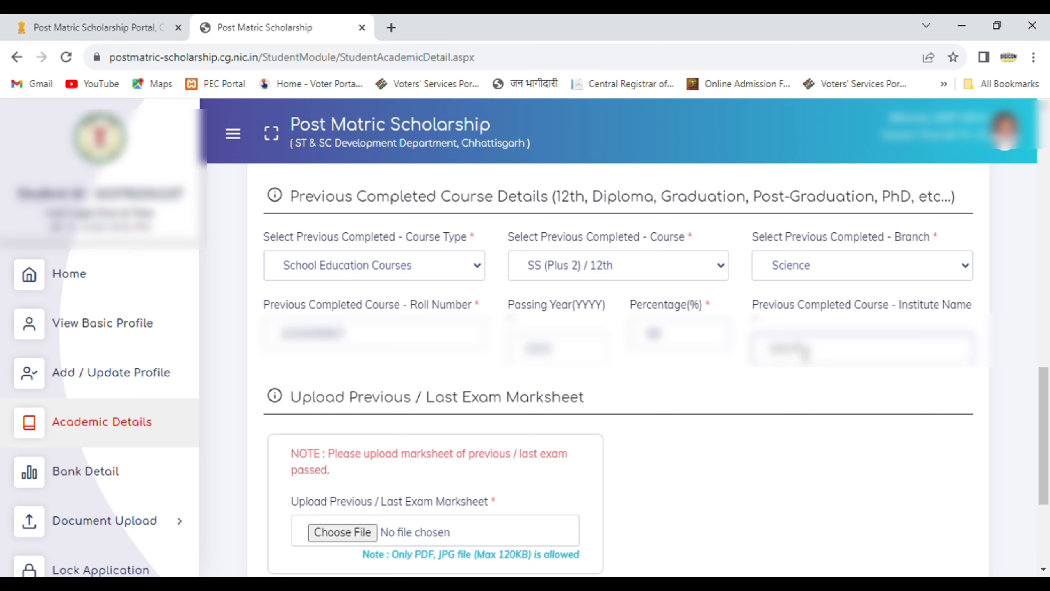
{"action": "type", "text": "xxxxxxxxx"}
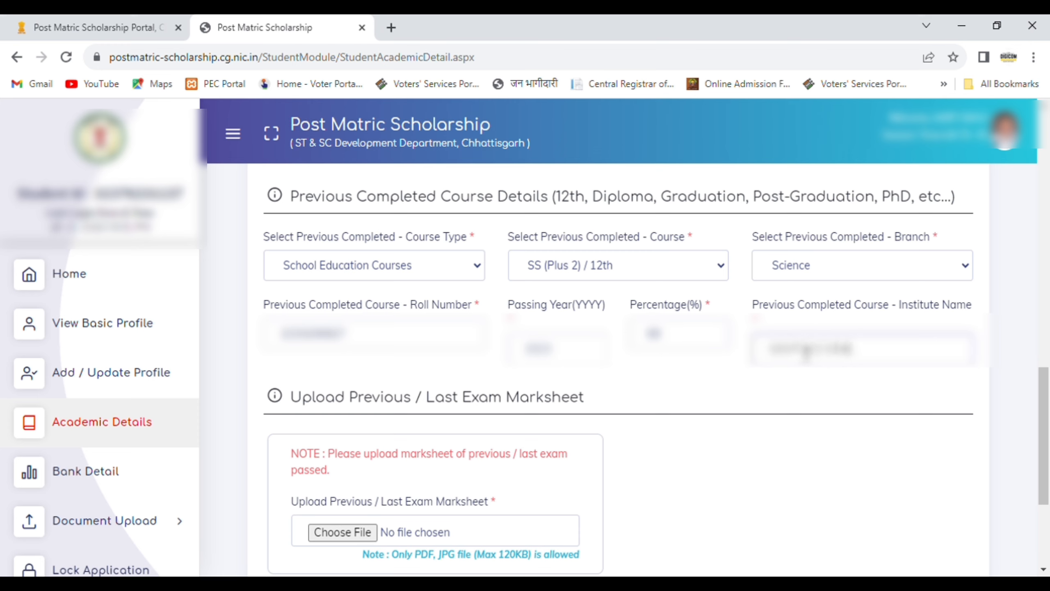
{"action": "type", "text": "xxxxxxxxxxxx"}
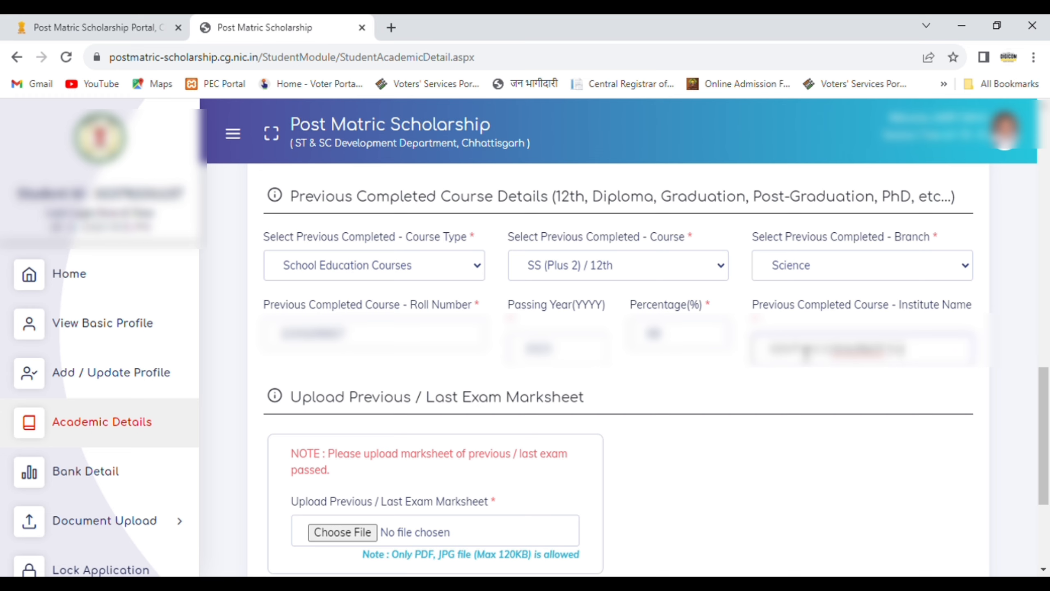
{"action": "type", "text": "xx"}
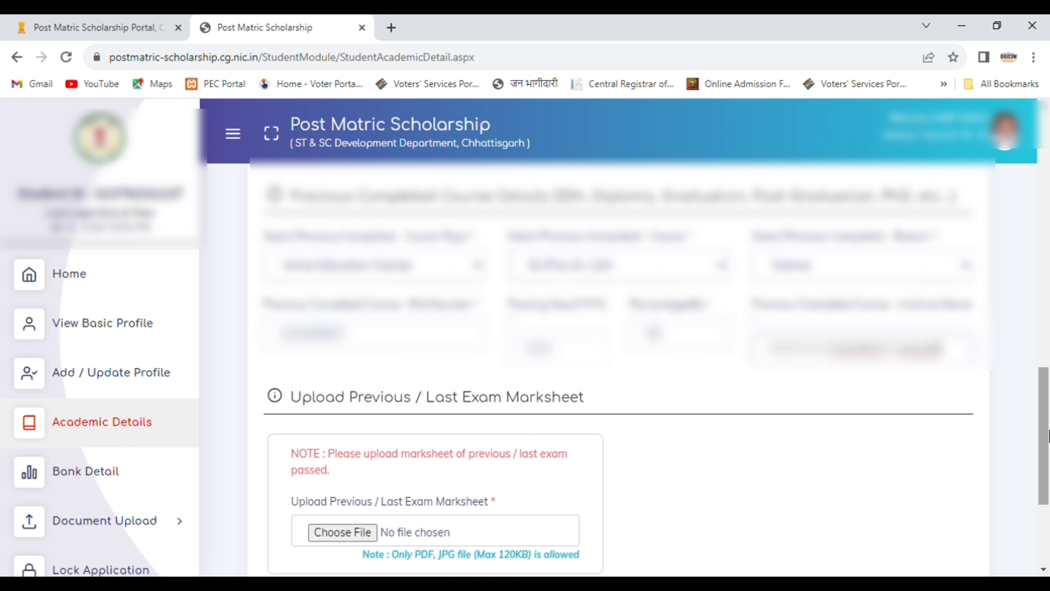
{"action": "left_click_drag", "start_coordinate": [1048, 434], "coordinate": [1049, 493]}
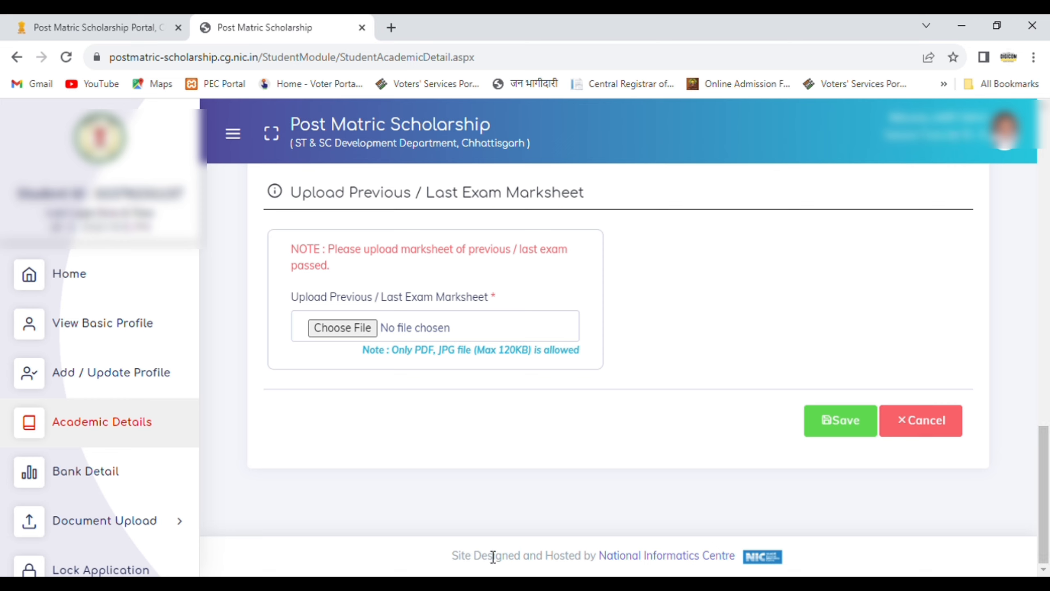
- Attach the previous exam marksheet PDF and save the academic details
{"action": "left_click", "coordinate": [506, 584]}
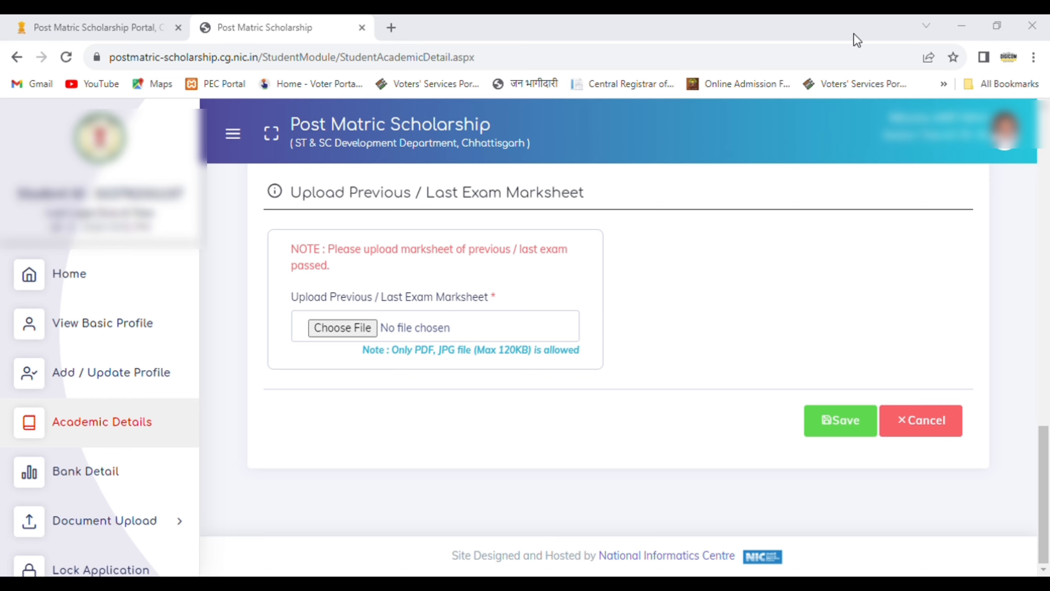
{"action": "key", "text": "Return"}
{"action": "left_click", "coordinate": [843, 426]}
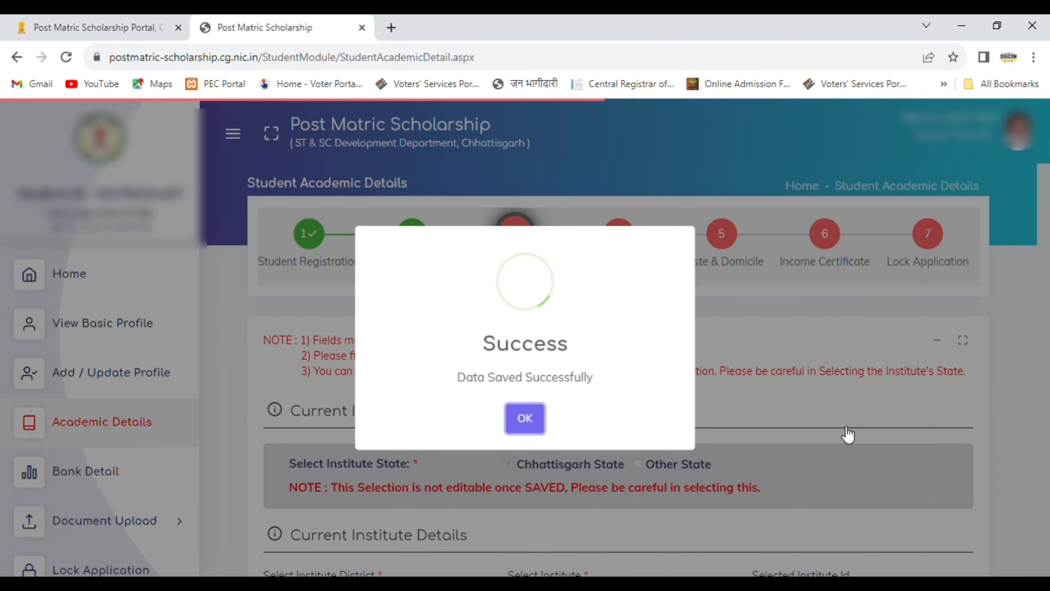
- Enter IFSC code CRGB0000710 and the bank account number with its confirmation
{"action": "left_click", "coordinate": [534, 435]}
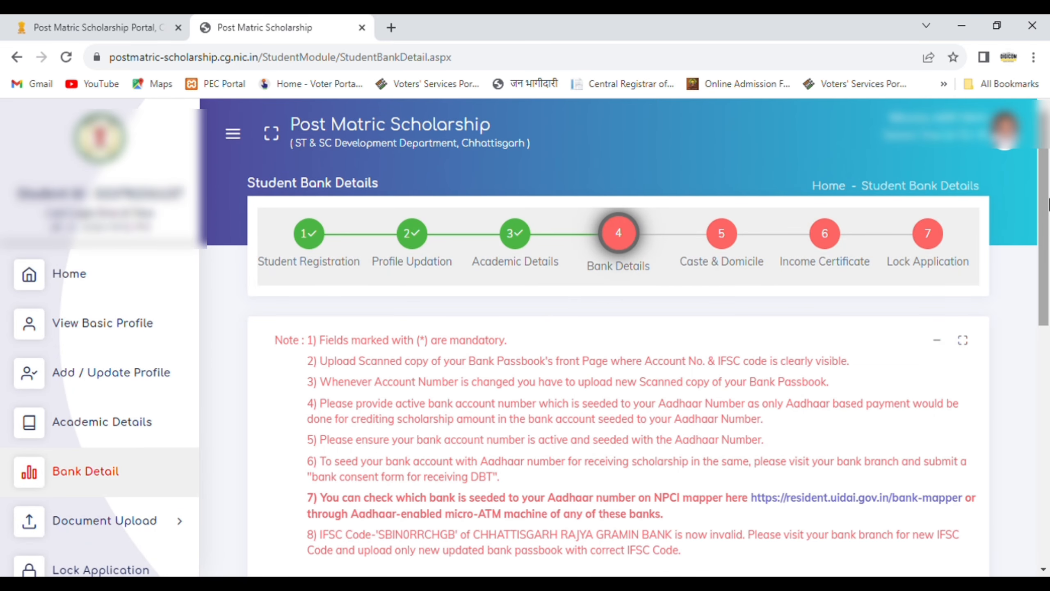
{"action": "left_click_drag", "start_coordinate": [1044, 209], "coordinate": [1048, 371]}
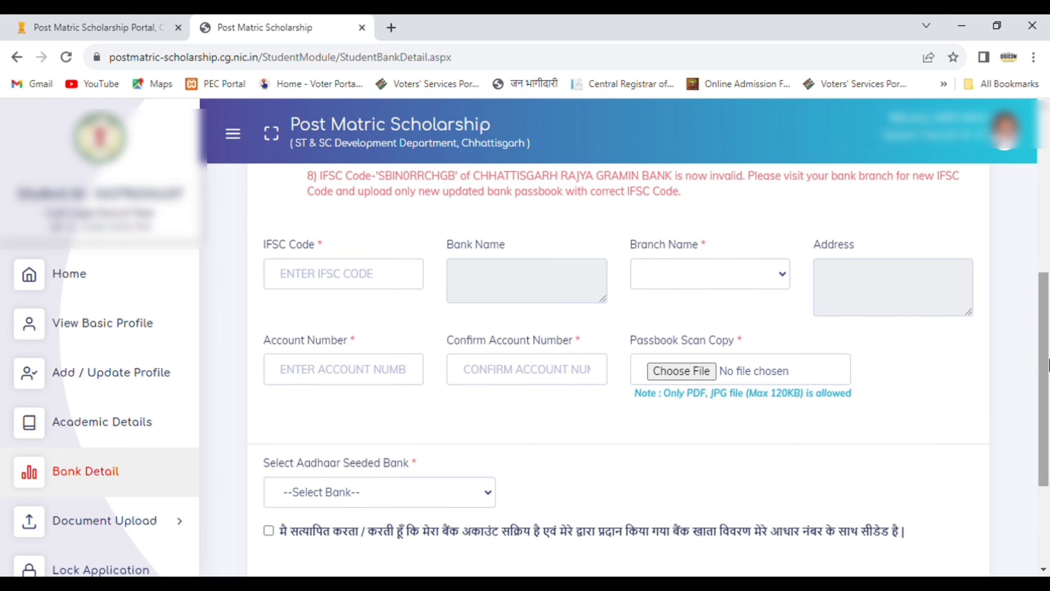
{"action": "scroll", "coordinate": [537, 289], "scroll_direction": "down", "scroll_amount": 1}
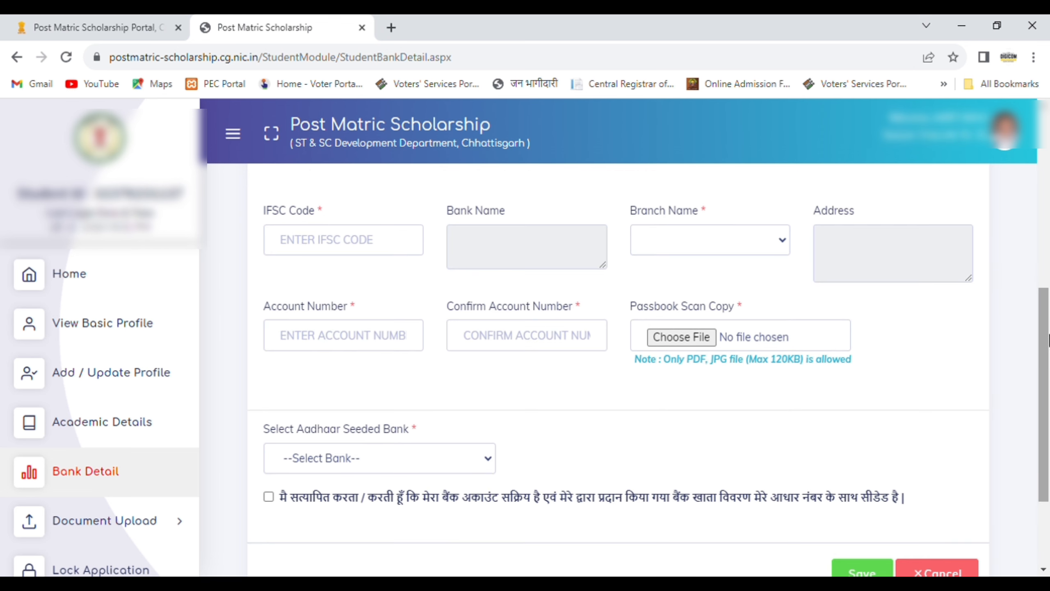
{"action": "left_click", "coordinate": [315, 248]}
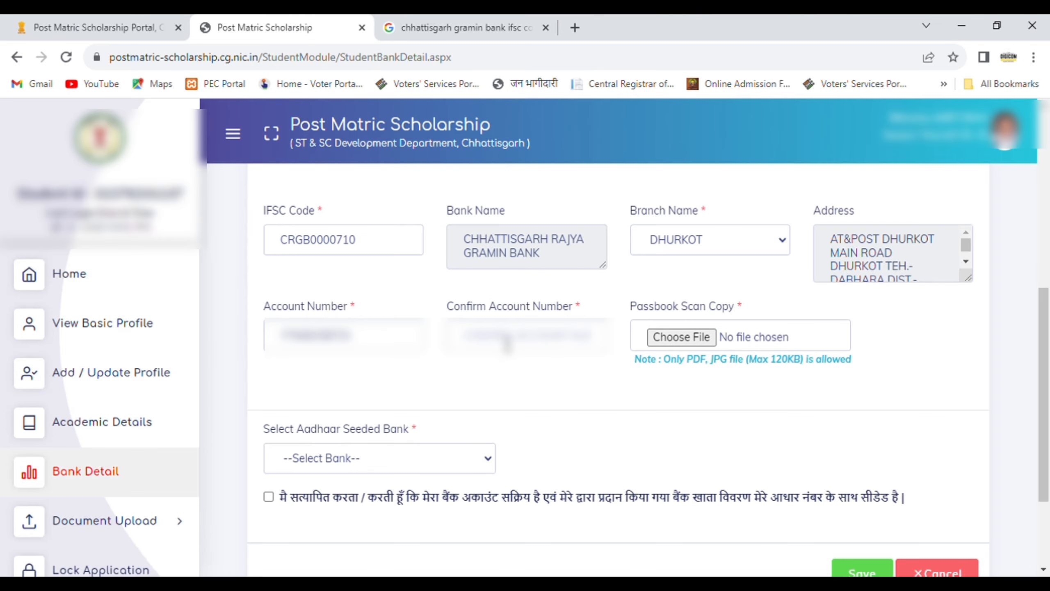
{"action": "left_click", "coordinate": [508, 345]}
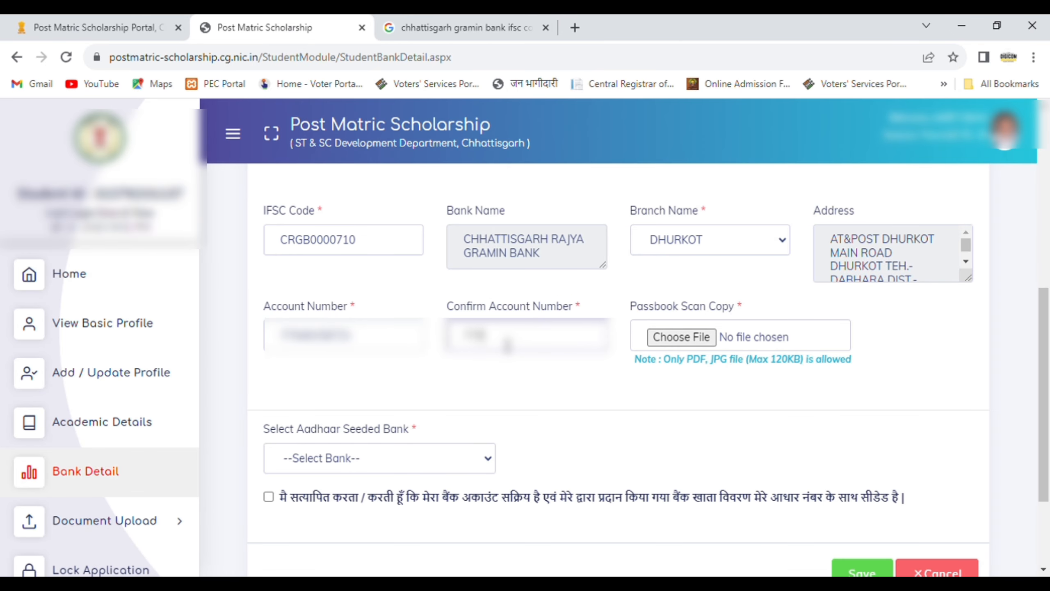
{"action": "type", "text": "??????"}
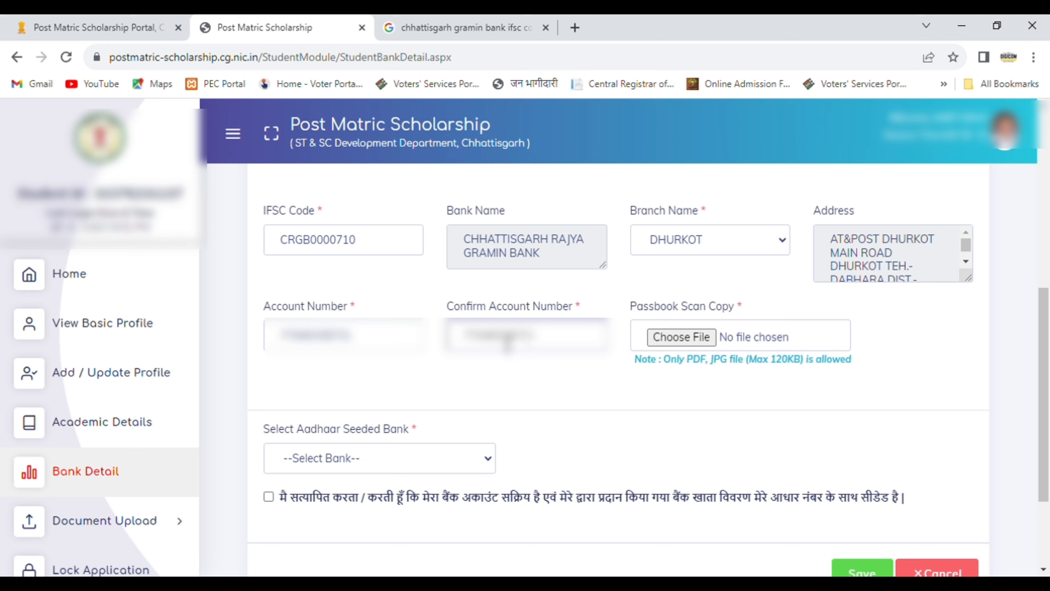
- Pick CHHATTISGARH RAJYA GRAMIN BANK as Aadhaar-seeded, attach the passbook PDF, tick the declaration and save
{"action": "left_click", "coordinate": [412, 457]}
{"action": "key", "text": "Down"}
{"action": "key", "text": "Down"}
{"action": "key", "text": "Down"}
{"action": "key", "text": "Down"}
{"action": "key", "text": "Down"}
{"action": "key", "text": "Down"}
{"action": "key", "text": "Down"}
{"action": "key", "text": "Down"}
{"action": "key", "text": "Down"}
{"action": "key", "text": "Down"}
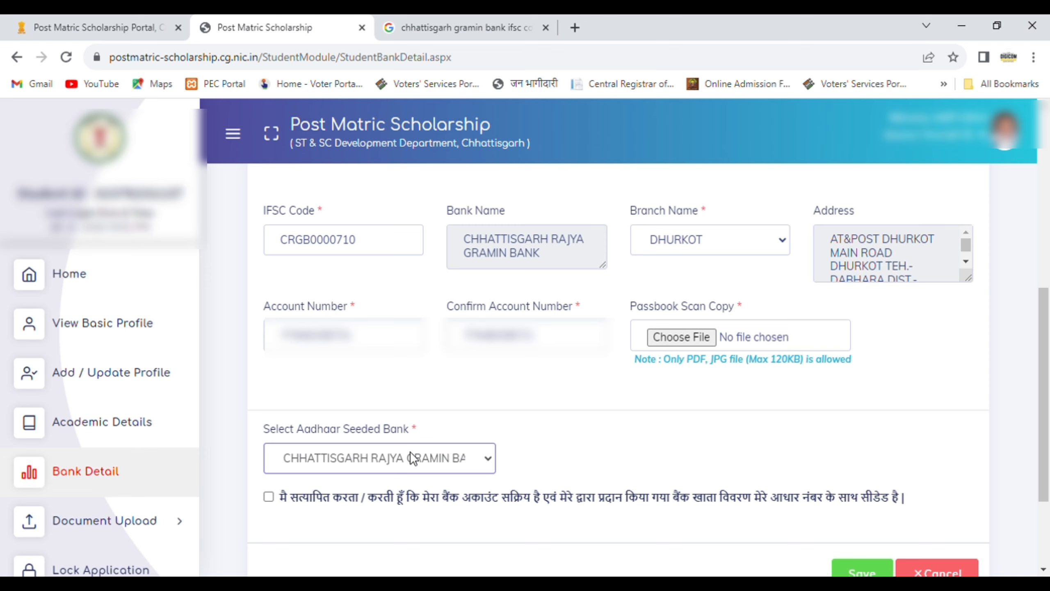
{"action": "left_click", "coordinate": [599, 391]}
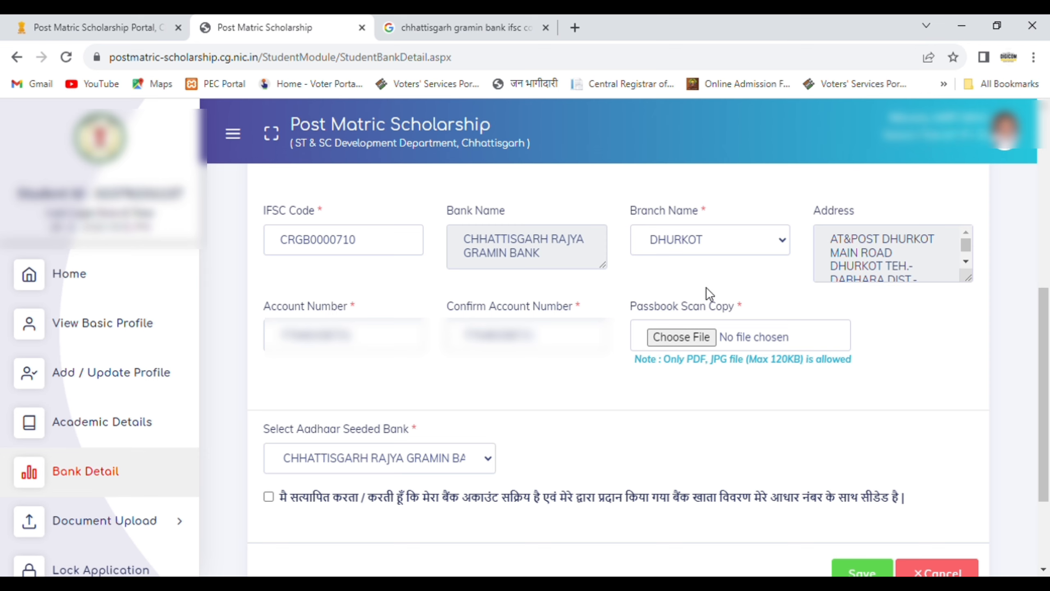
{"action": "left_click", "coordinate": [686, 340]}
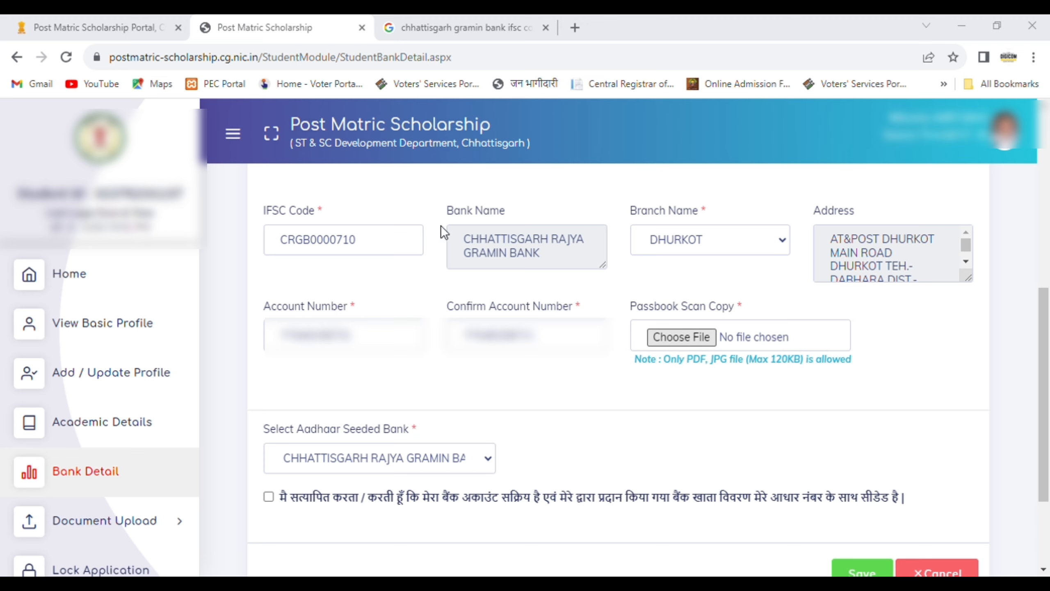
{"action": "left_click", "coordinate": [662, 456]}
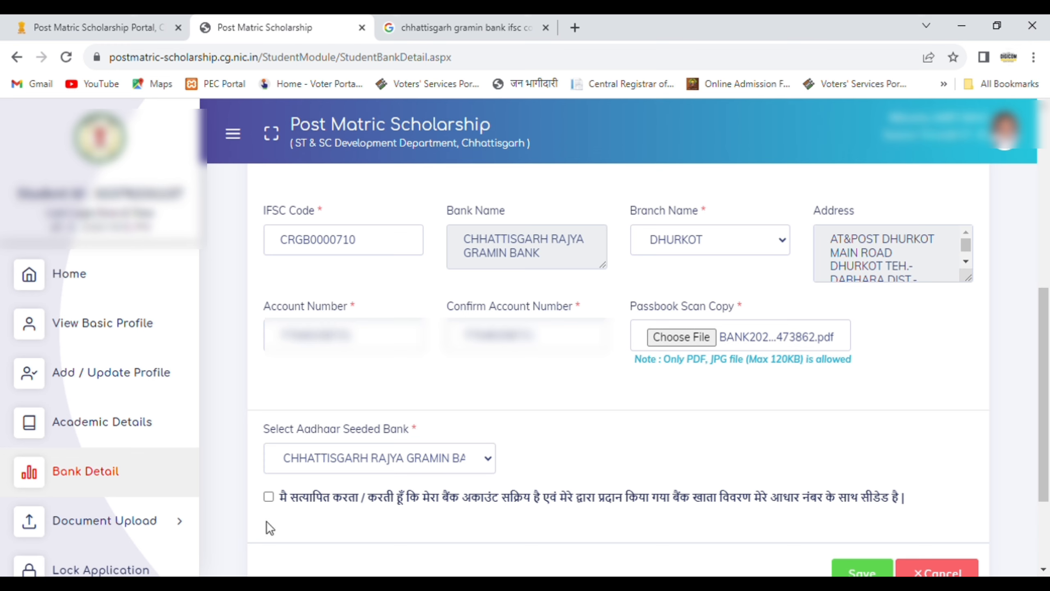
{"action": "left_click", "coordinate": [269, 496]}
{"action": "left_click", "coordinate": [863, 572]}
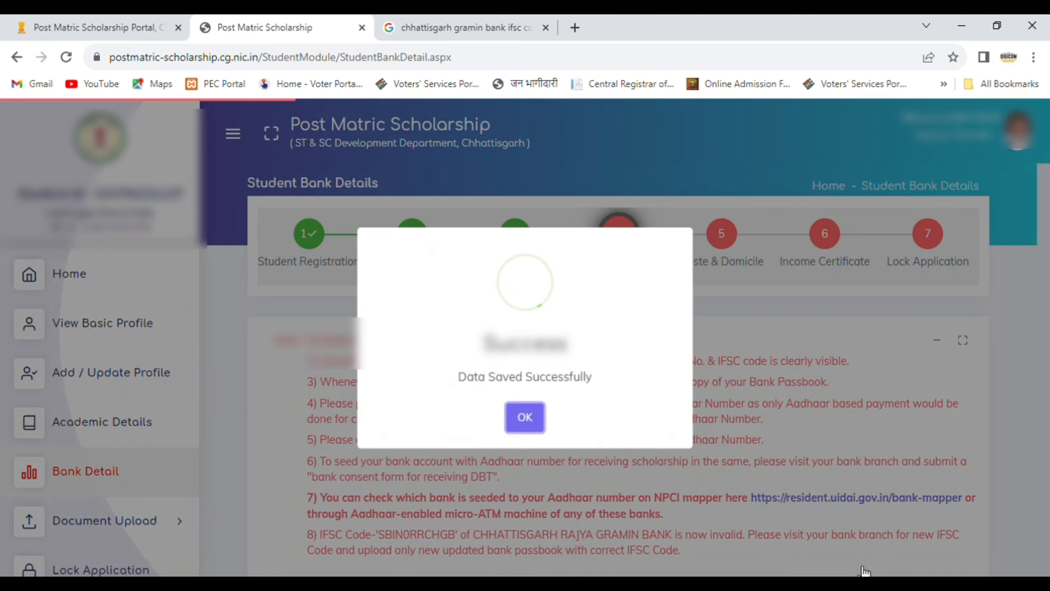
- Mark the caste certificate as generated online, enter its reference, and save & upload the eDistrict certificates
{"action": "left_click", "coordinate": [543, 420]}
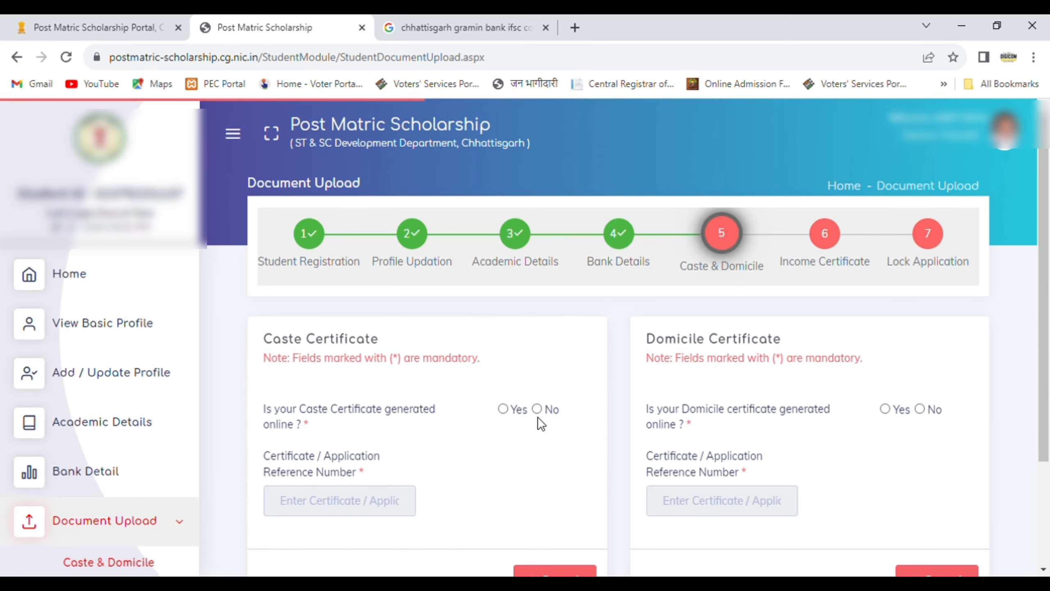
{"action": "scroll", "coordinate": [557, 209], "scroll_direction": "down", "scroll_amount": 3}
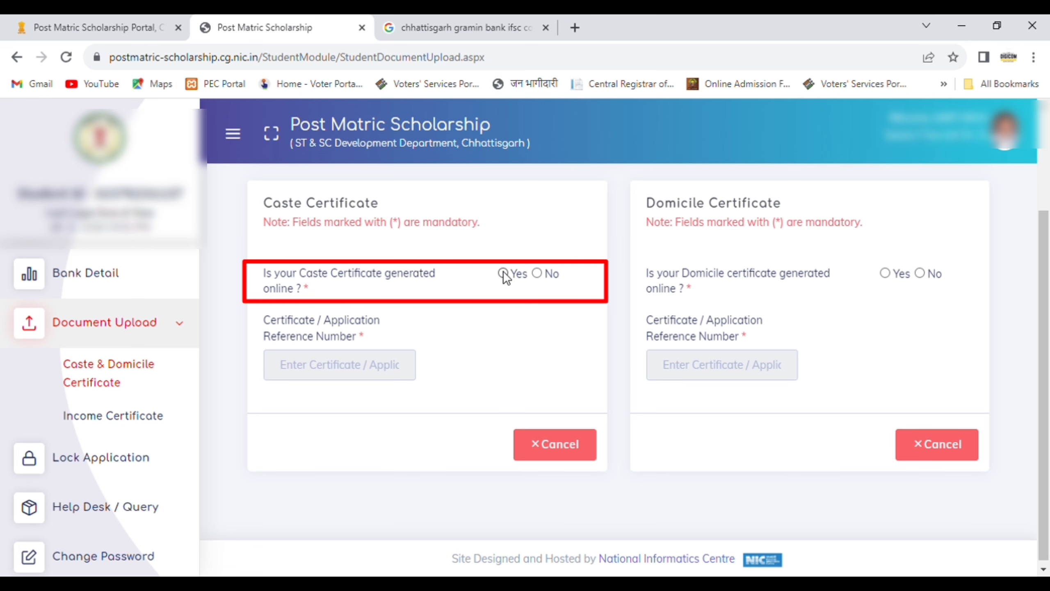
{"action": "left_click", "coordinate": [503, 274]}
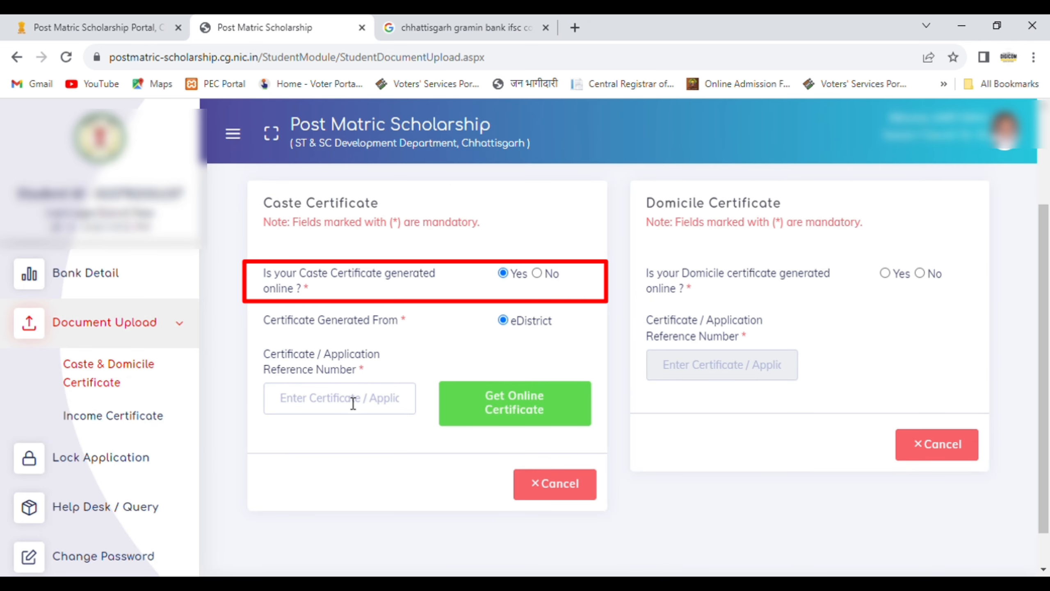
{"action": "left_click", "coordinate": [353, 403]}
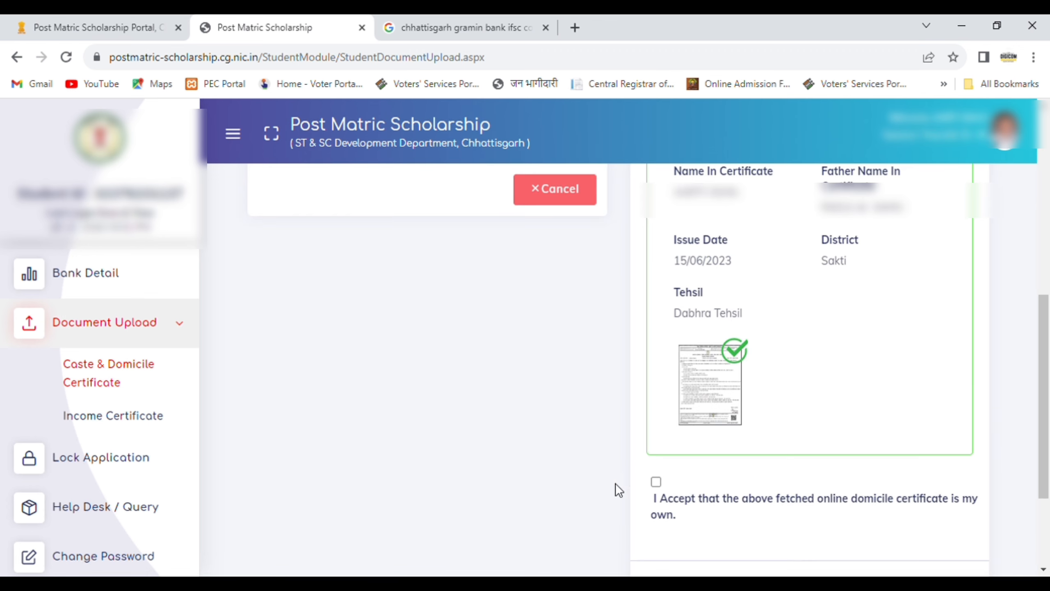
{"action": "scroll", "coordinate": [659, 479], "scroll_direction": "down", "scroll_amount": 3}
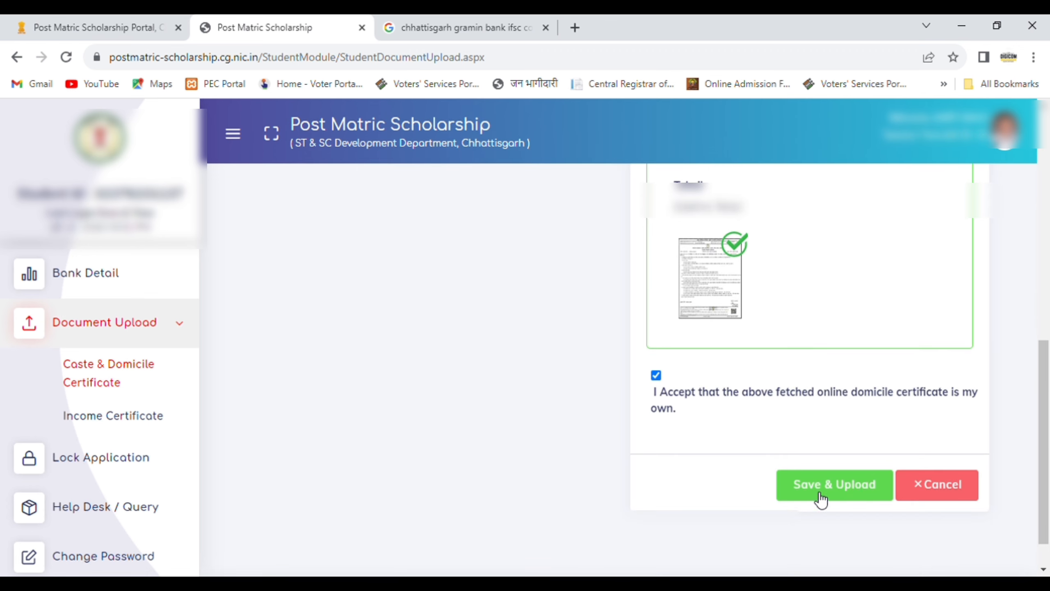
{"action": "left_click", "coordinate": [839, 488]}
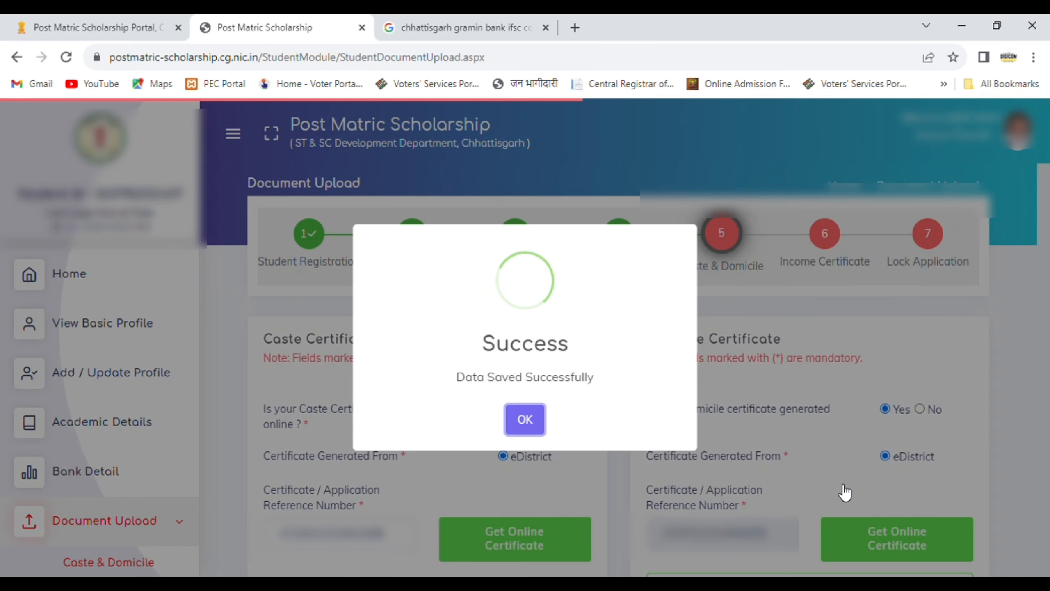
{"action": "left_click", "coordinate": [532, 423]}
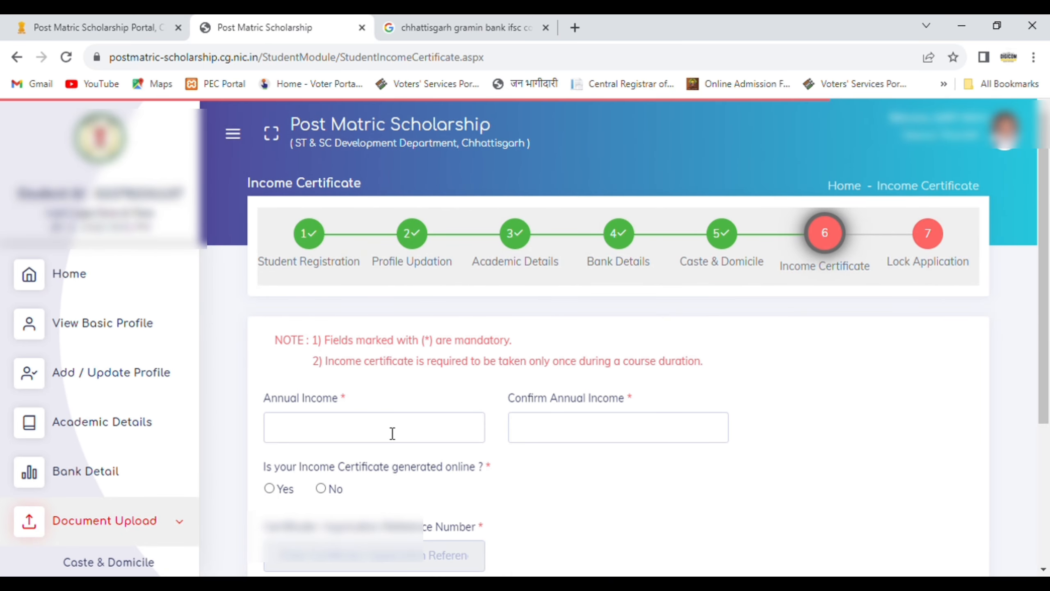
- Enter and confirm annual income 80000, mark it generated online, and begin the certificate reference number
{"action": "scroll", "coordinate": [1049, 362], "scroll_direction": "down", "scroll_amount": 1}
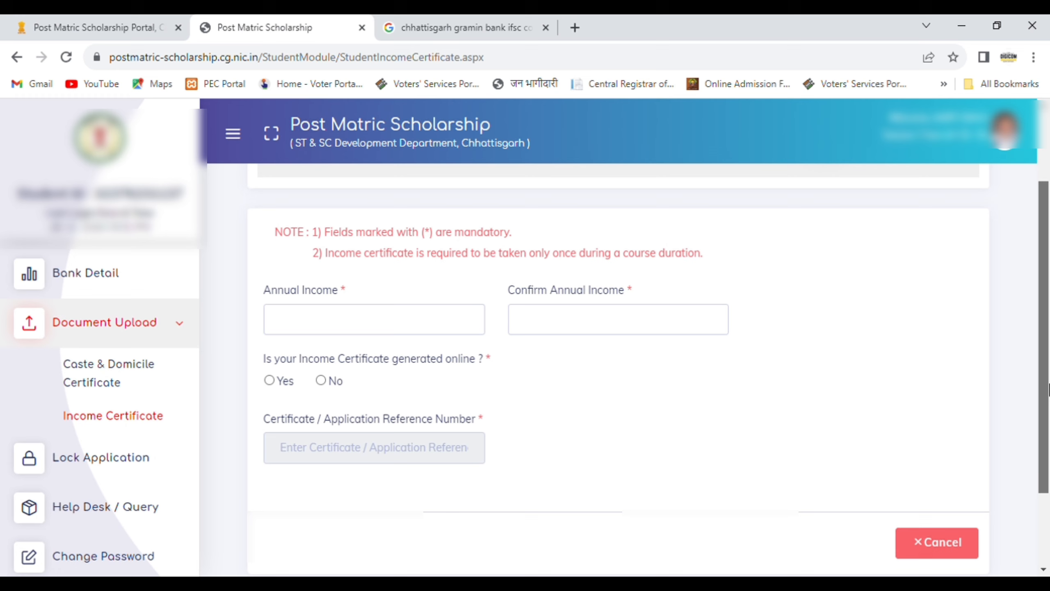
{"action": "left_click", "coordinate": [339, 327]}
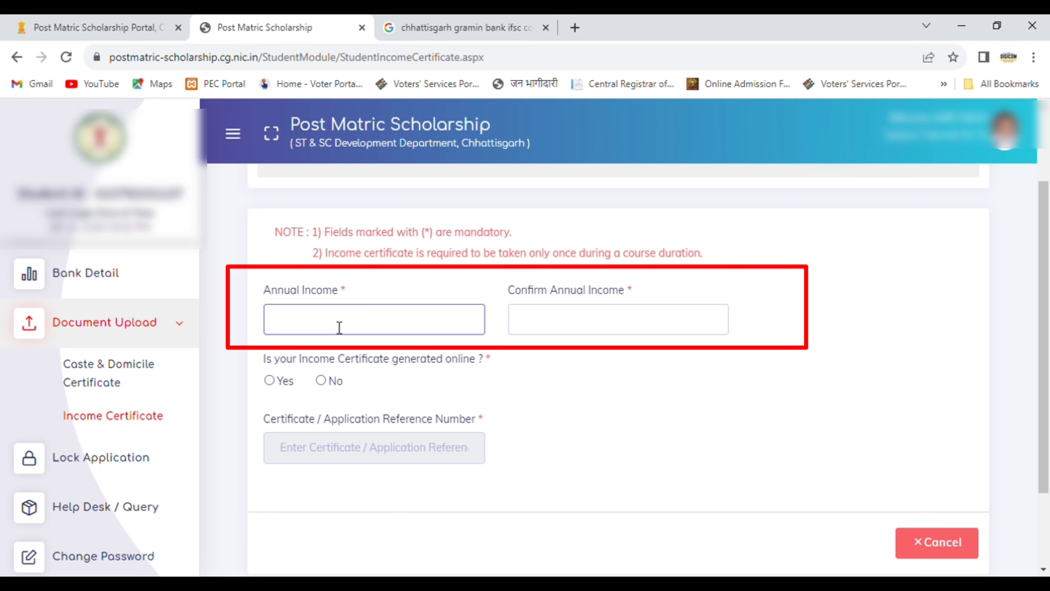
{"action": "type", "text": "80000"}
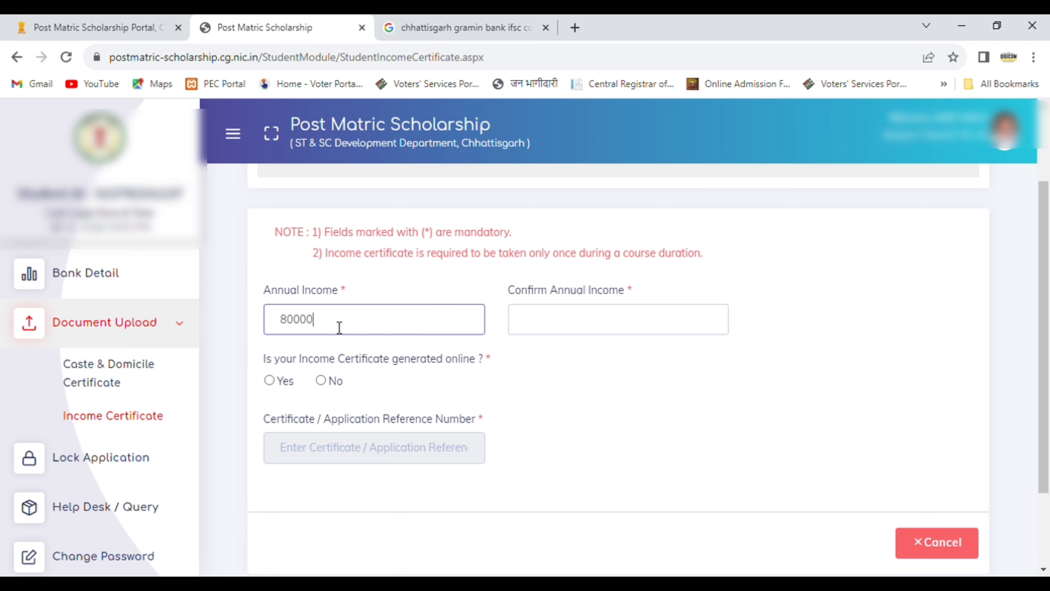
{"action": "left_click", "coordinate": [591, 334]}
{"action": "type", "text": "8"}
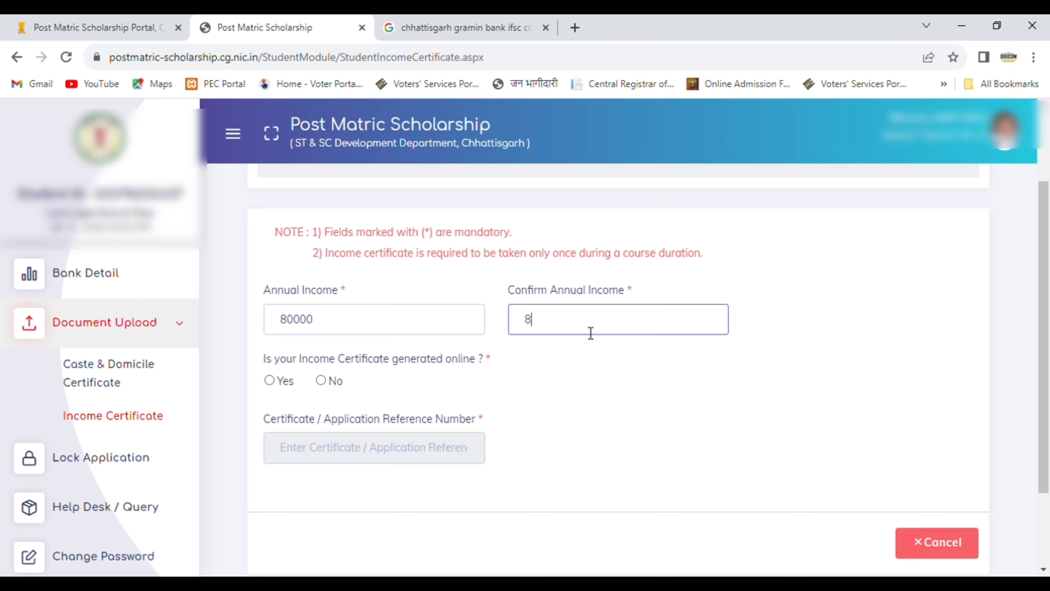
{"action": "type", "text": "0000"}
{"action": "left_click", "coordinate": [274, 381]}
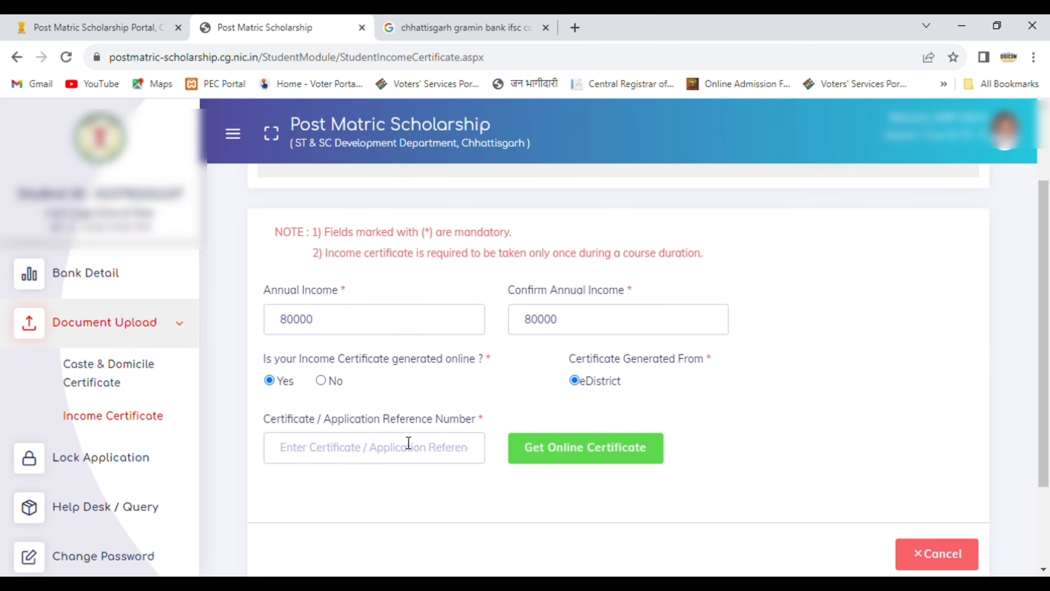
{"action": "left_click", "coordinate": [375, 452]}
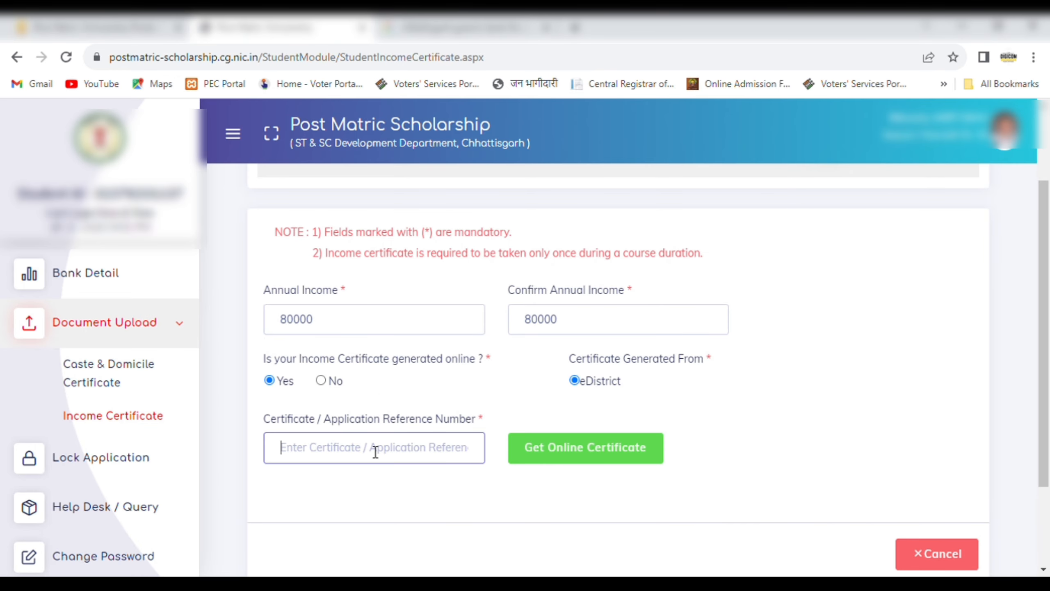
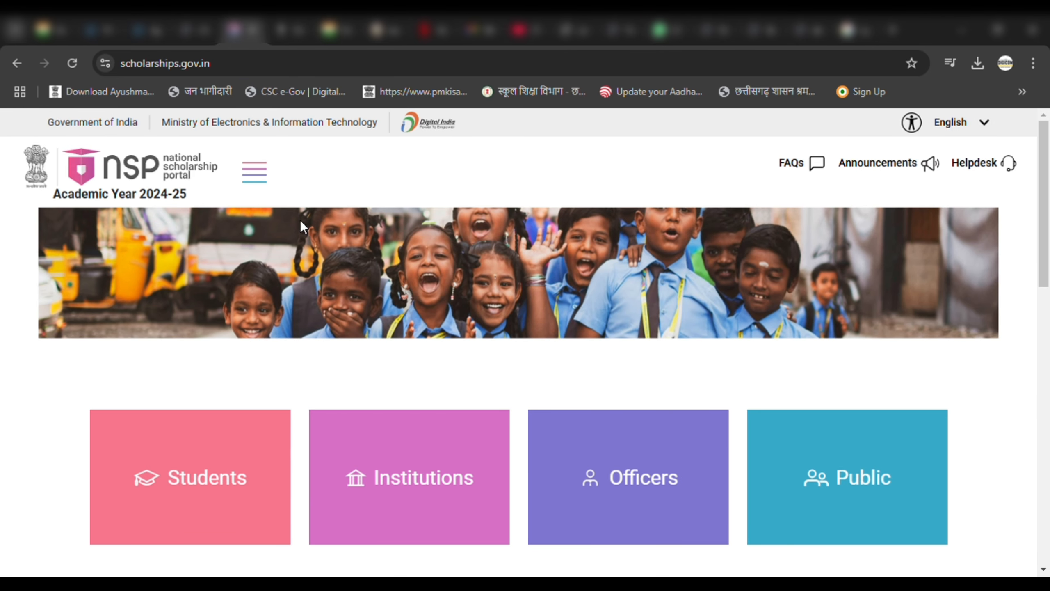
- Start a new NSP One Time Registration, tick both guideline consent boxes and proceed
{"action": "left_click", "coordinate": [253, 173]}
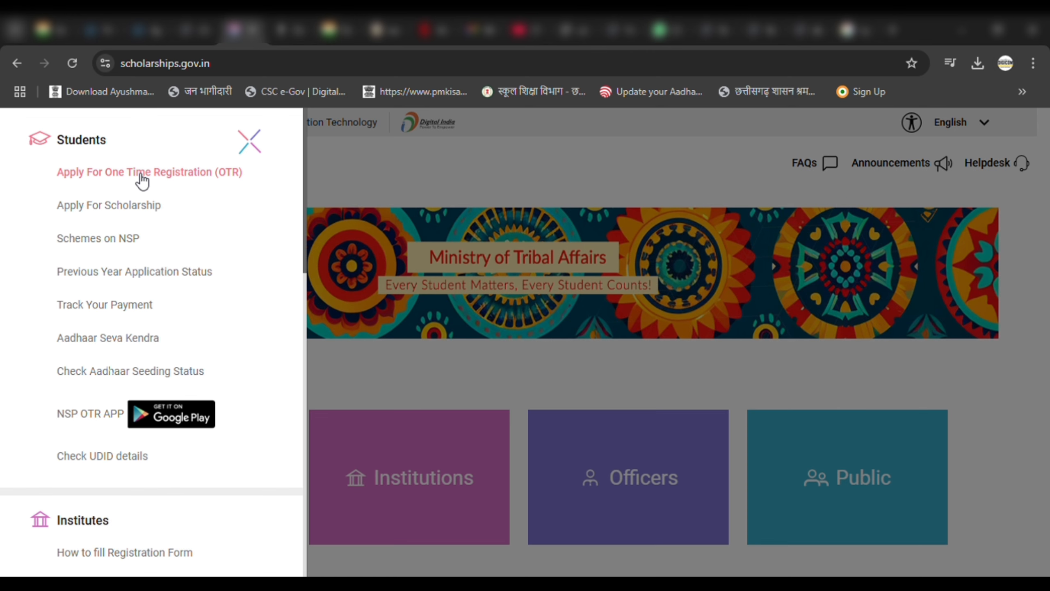
{"action": "left_click", "coordinate": [141, 177]}
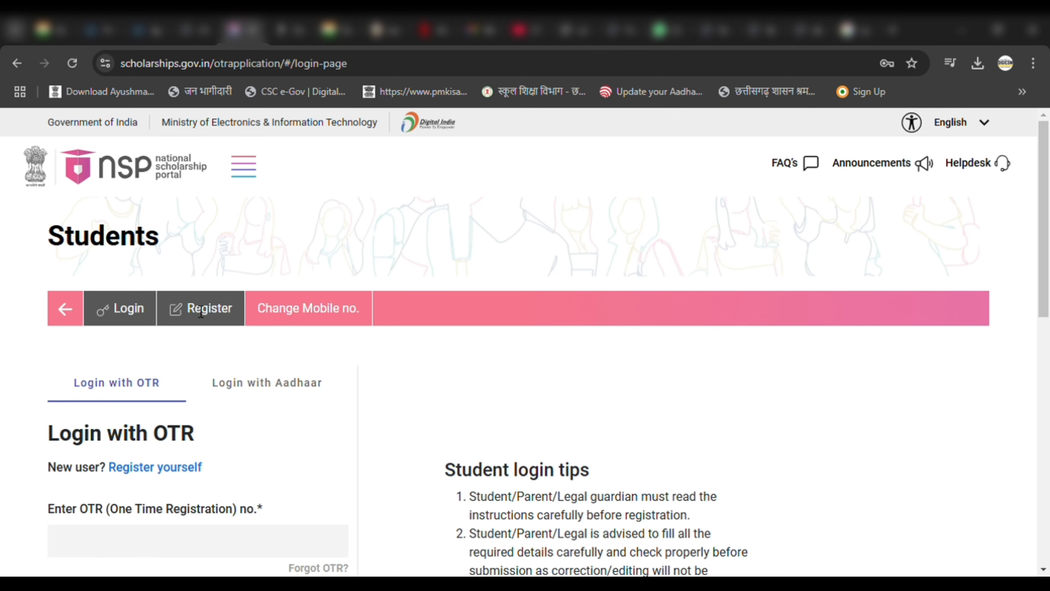
{"action": "left_click", "coordinate": [200, 311]}
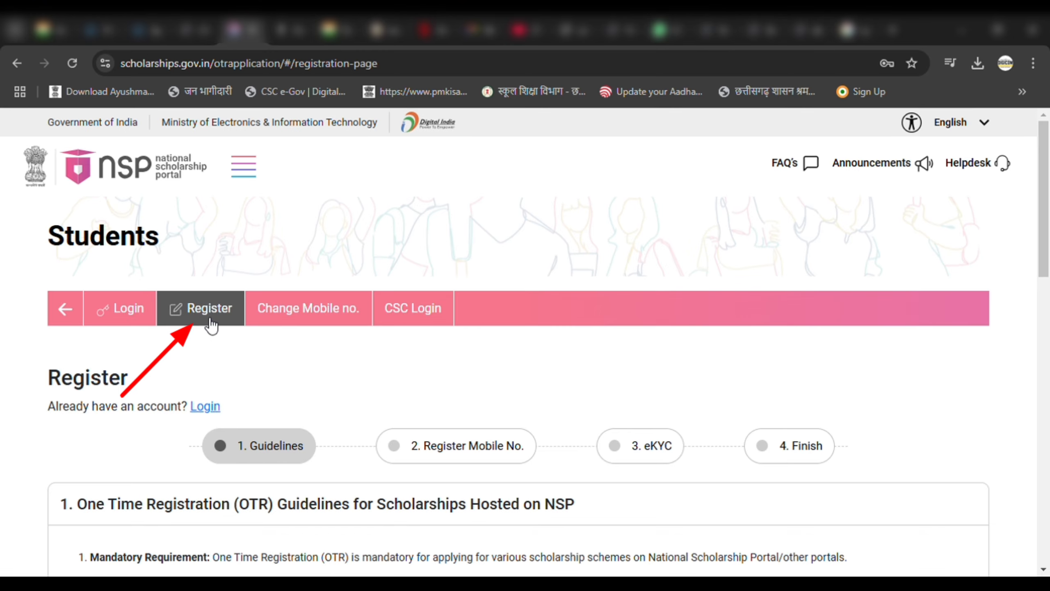
{"action": "left_click_drag", "start_coordinate": [1048, 191], "coordinate": [1049, 449]}
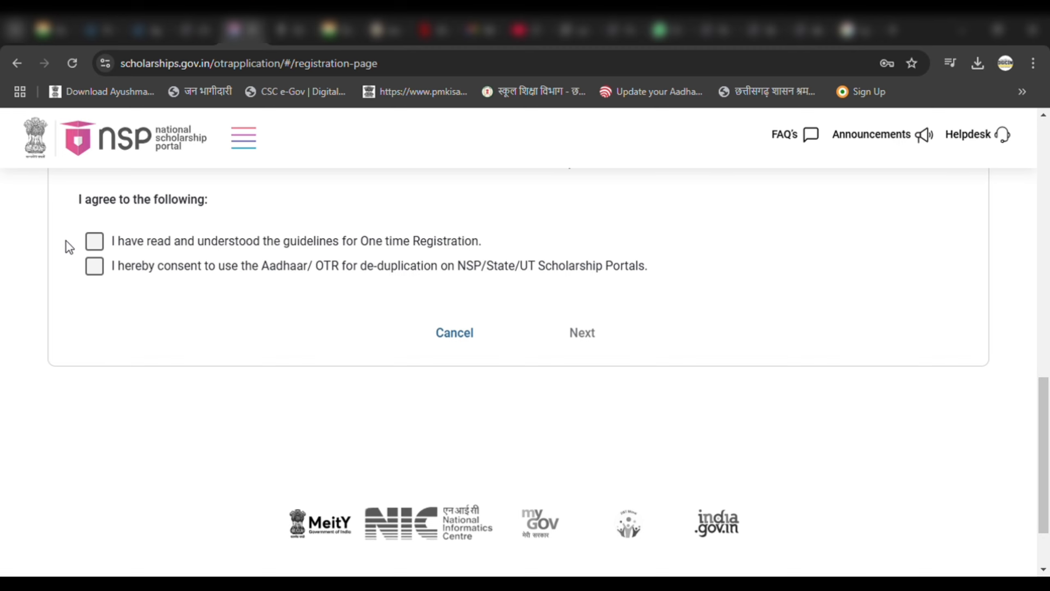
{"action": "left_click", "coordinate": [94, 241]}
{"action": "left_click", "coordinate": [94, 267]}
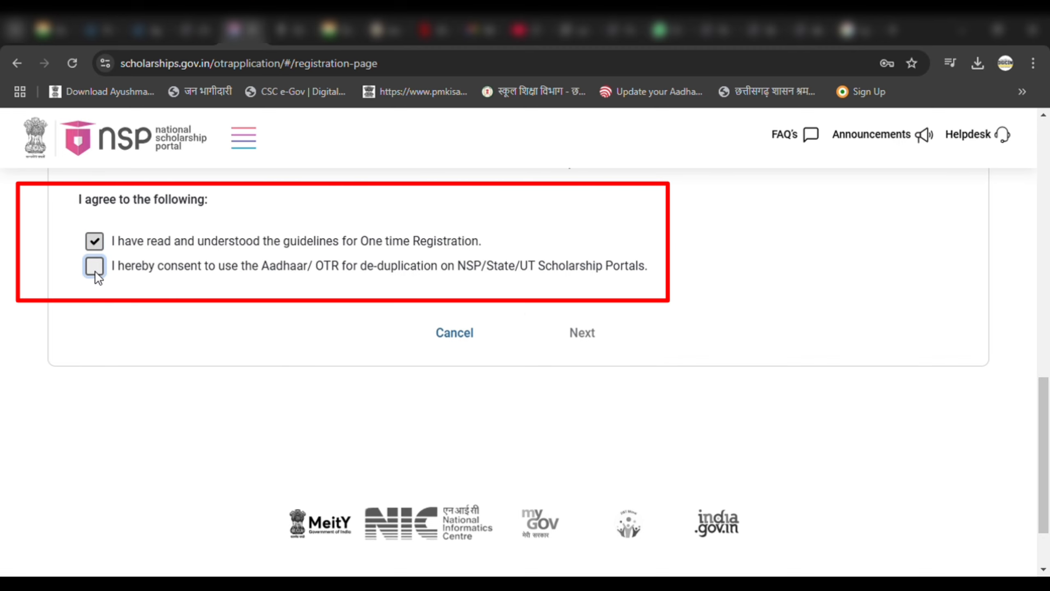
{"action": "left_click", "coordinate": [583, 334]}
- Enter the student's mobile number, request its OTP, fill in the OTP and captcha, and verify
{"action": "left_click", "coordinate": [162, 270]}
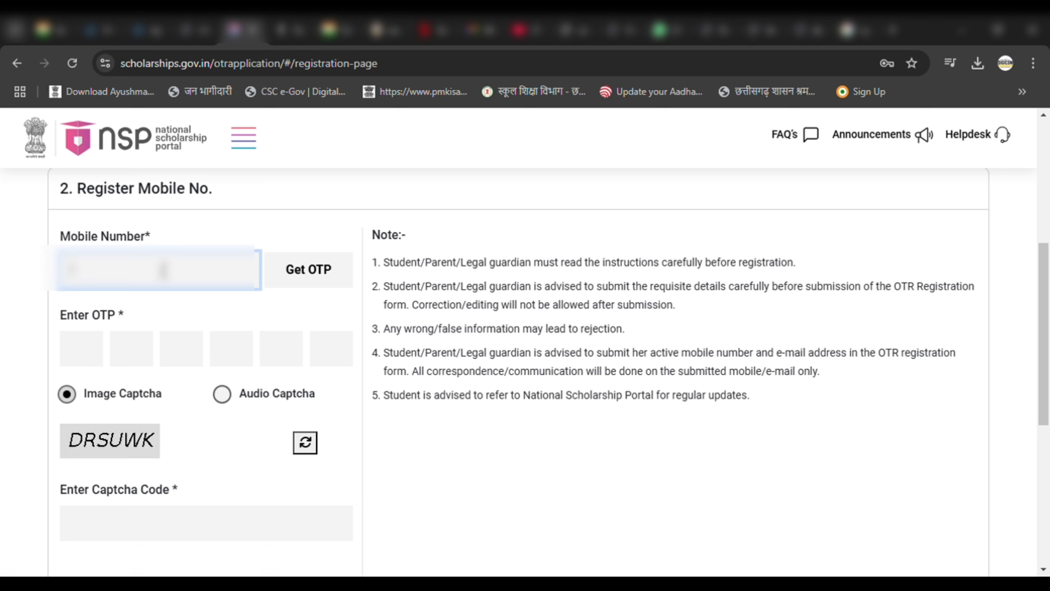
{"action": "type", "text": "•••••"}
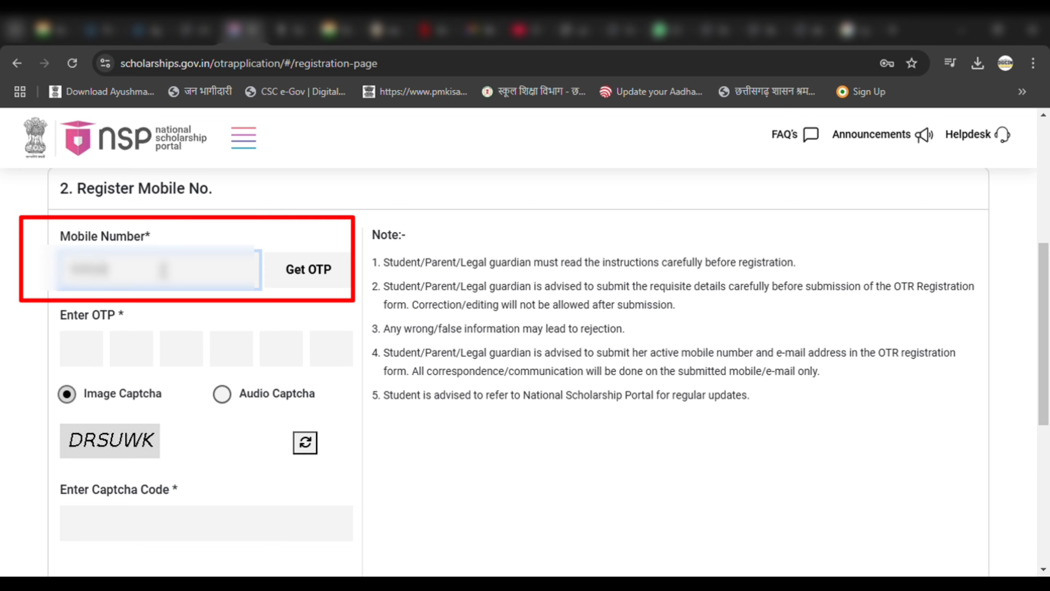
{"action": "type", "text": "•••••"}
{"action": "left_click", "coordinate": [316, 279]}
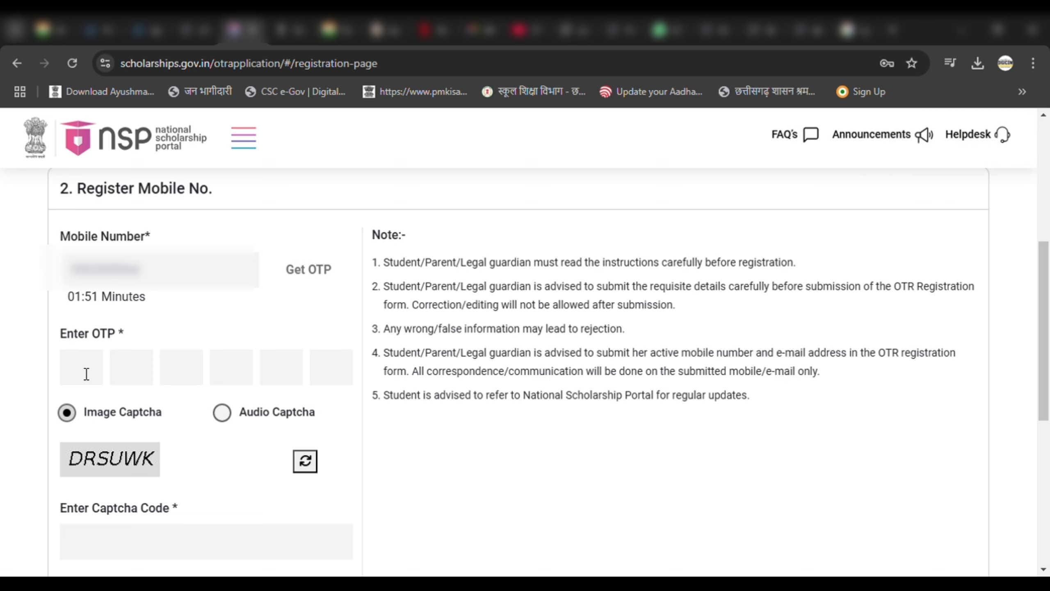
{"action": "left_click", "coordinate": [87, 374]}
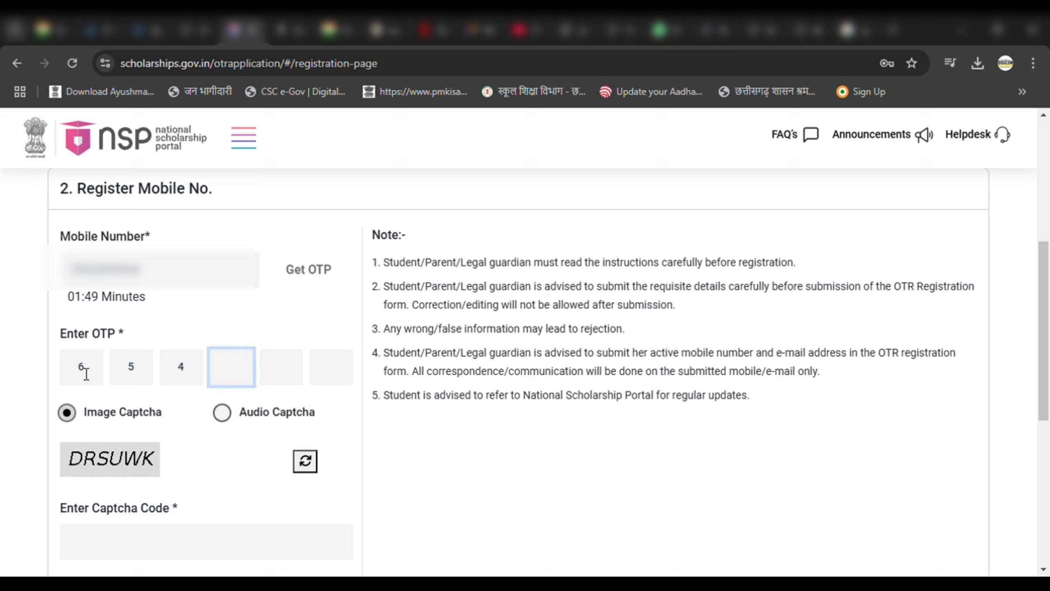
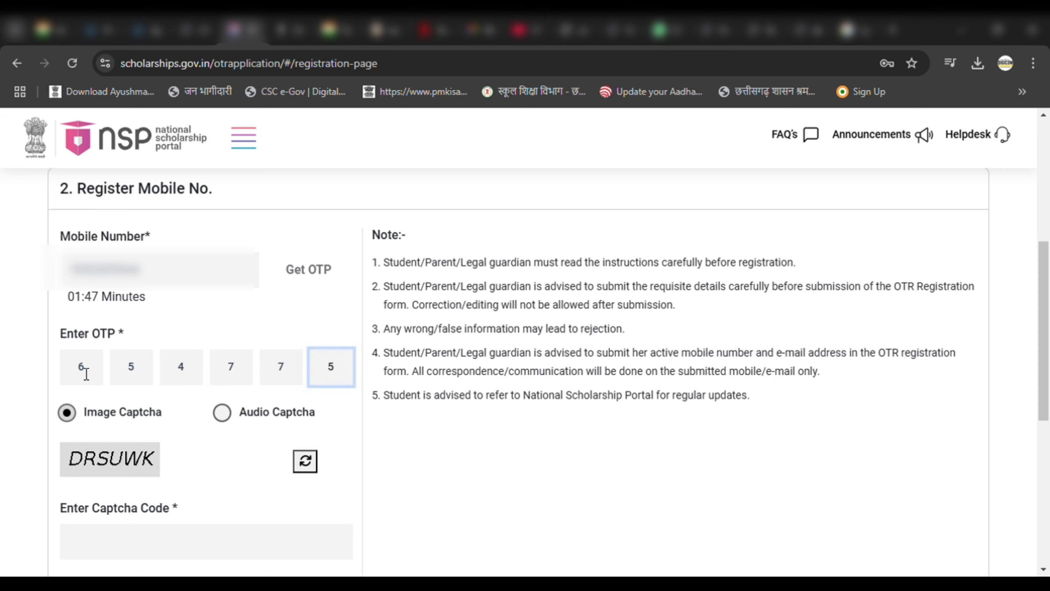
{"action": "left_click", "coordinate": [112, 544]}
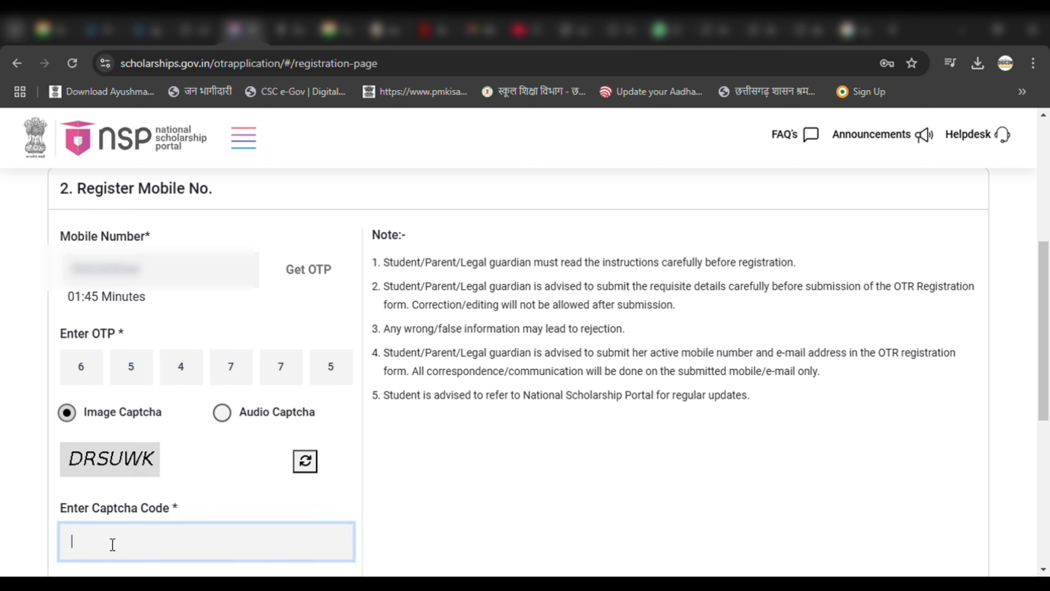
{"action": "type", "text": "DRSUWK"}
{"action": "left_click_drag", "start_coordinate": [1049, 371], "coordinate": [1046, 500]}
{"action": "left_click", "coordinate": [262, 297]}
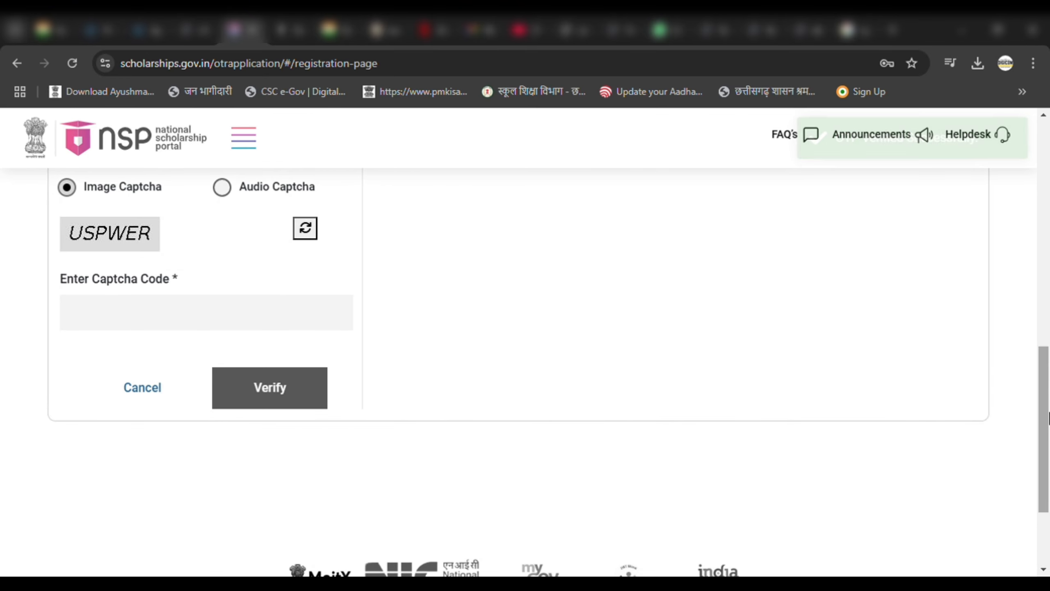
{"action": "left_click_drag", "start_coordinate": [1049, 410], "coordinate": [1048, 319]}
- Enter the student's Aadhaar number, request its OTP and agree to the consent terms
{"action": "left_click", "coordinate": [121, 343]}
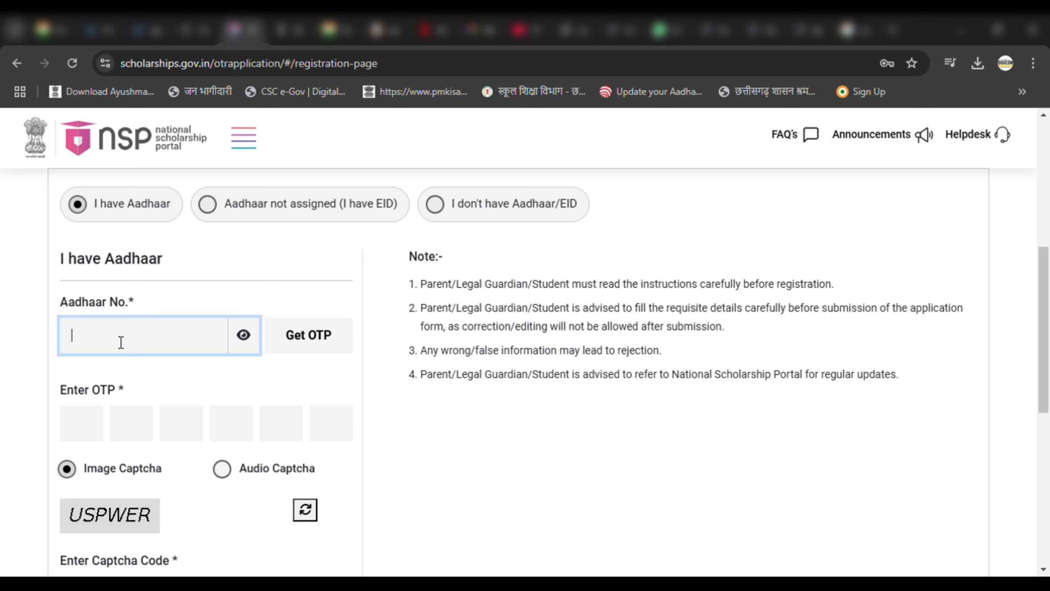
{"action": "type", "text": "••••"}
{"action": "key", "text": "BackSpace"}
{"action": "key", "text": "BackSpace"}
{"action": "key", "text": "BackSpace"}
{"action": "key", "text": "BackSpace"}
{"action": "type", "text": "••••••••••••"}
{"action": "left_click", "coordinate": [321, 346]}
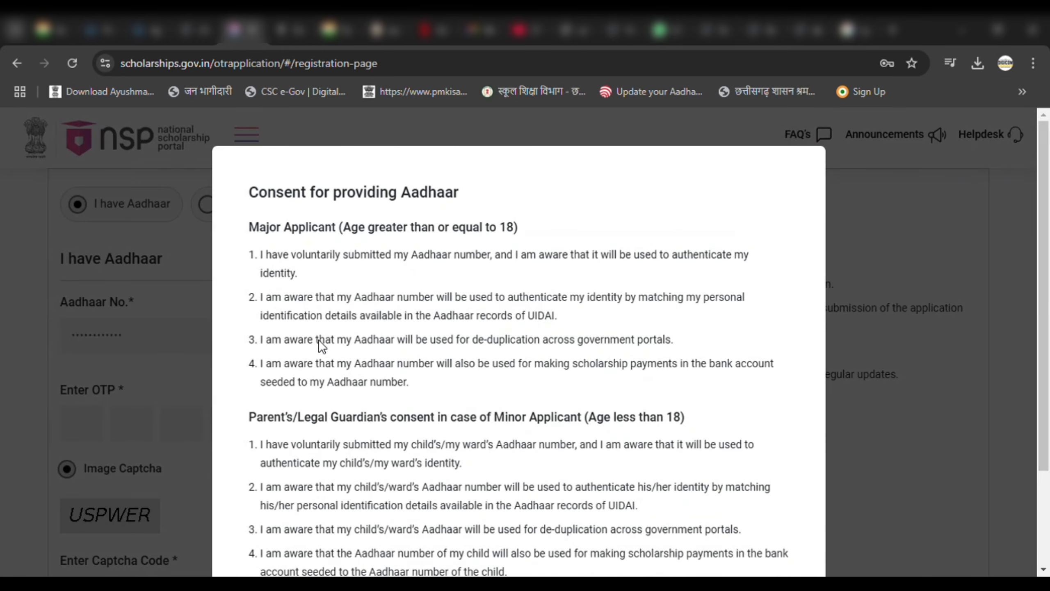
{"action": "scroll", "coordinate": [1046, 379], "scroll_direction": "down", "scroll_amount": 3}
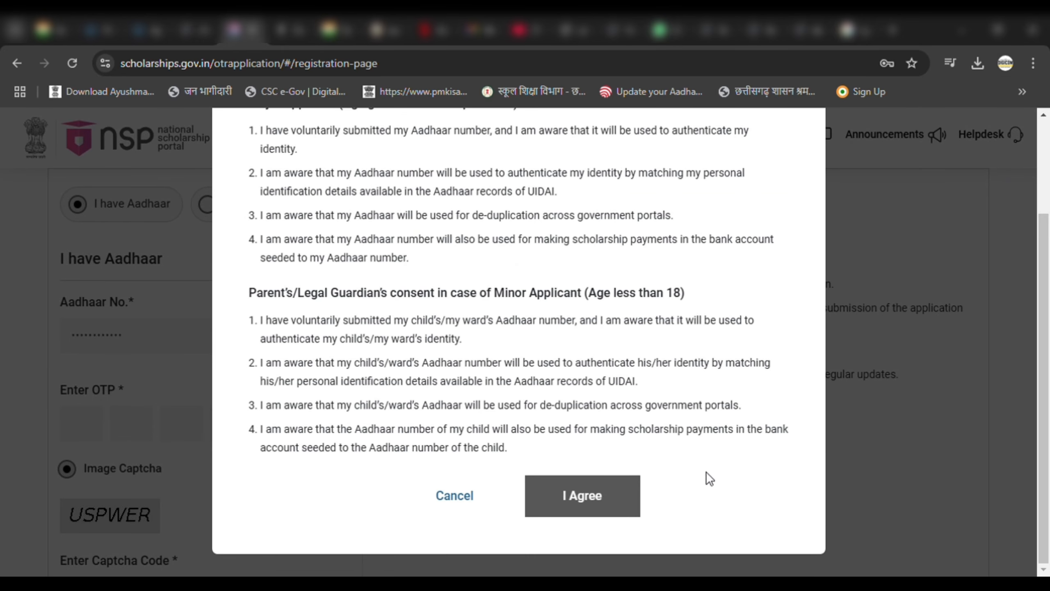
{"action": "left_click", "coordinate": [593, 502]}
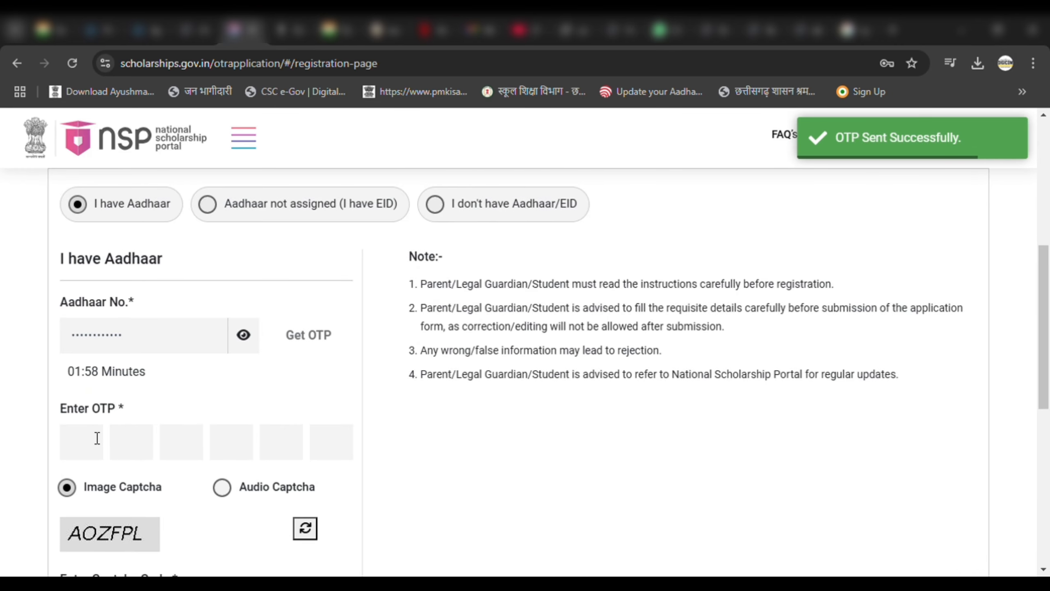
- Fill in the Aadhaar OTP and the captcha code, then submit for verification
{"action": "left_click", "coordinate": [97, 438]}
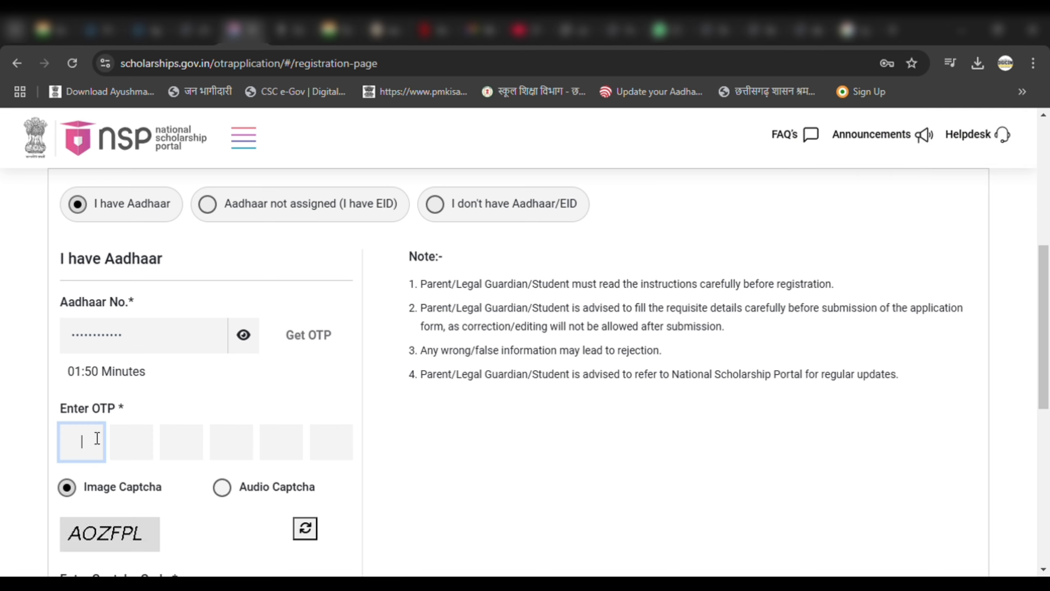
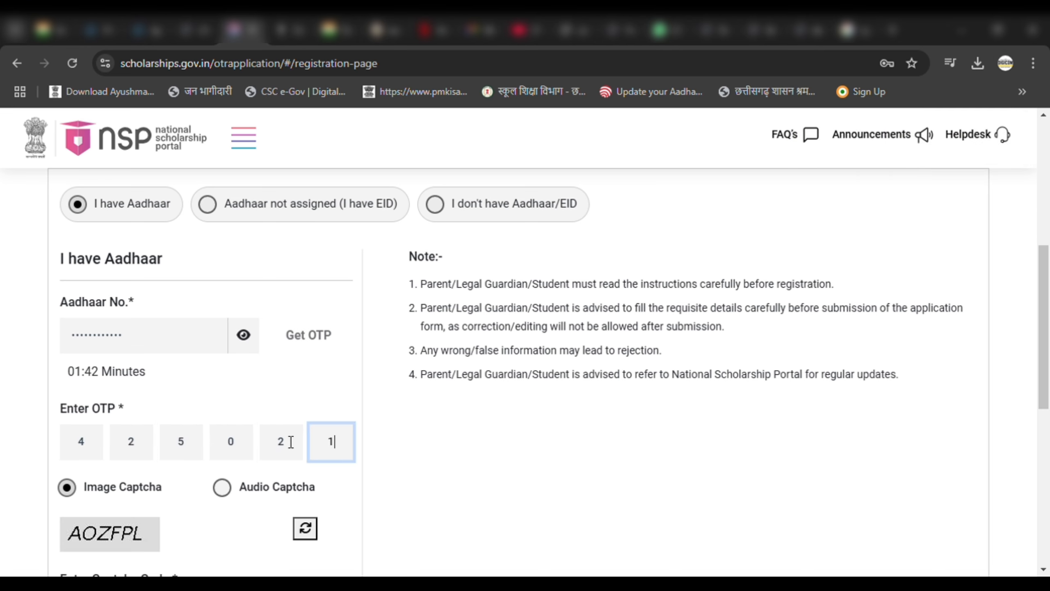
{"action": "left_click_drag", "start_coordinate": [1045, 348], "coordinate": [1049, 462]}
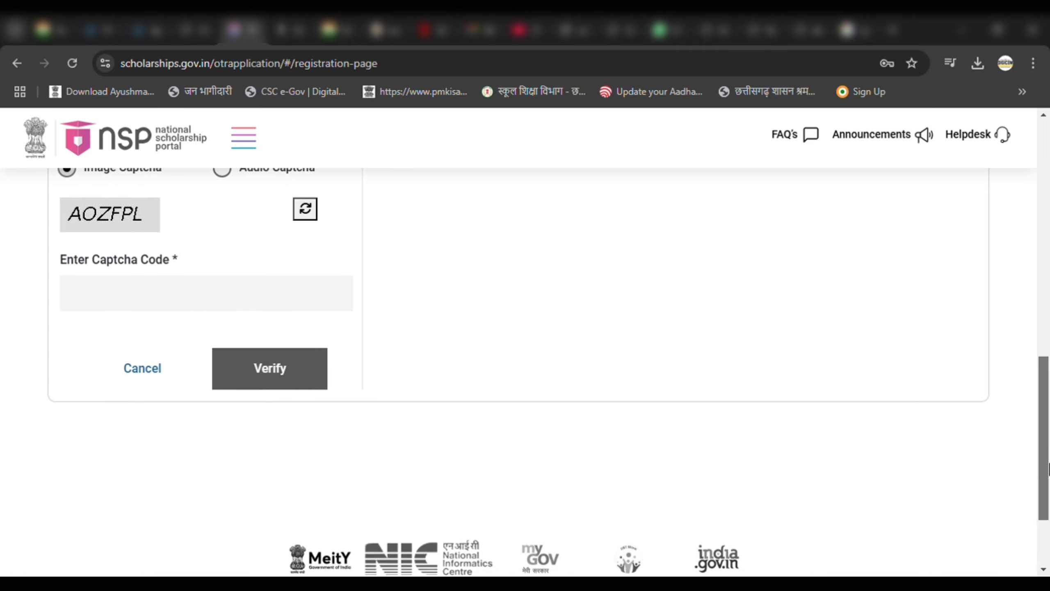
{"action": "left_click", "coordinate": [166, 292]}
{"action": "type", "text": "A"}
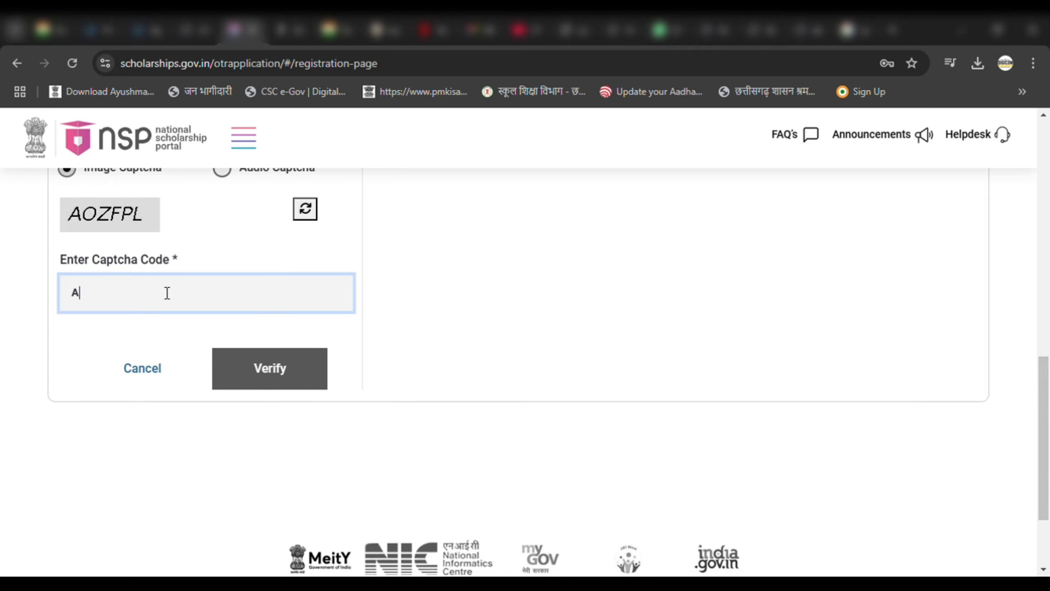
{"action": "type", "text": "OZFPL"}
{"action": "left_click", "coordinate": [277, 375]}
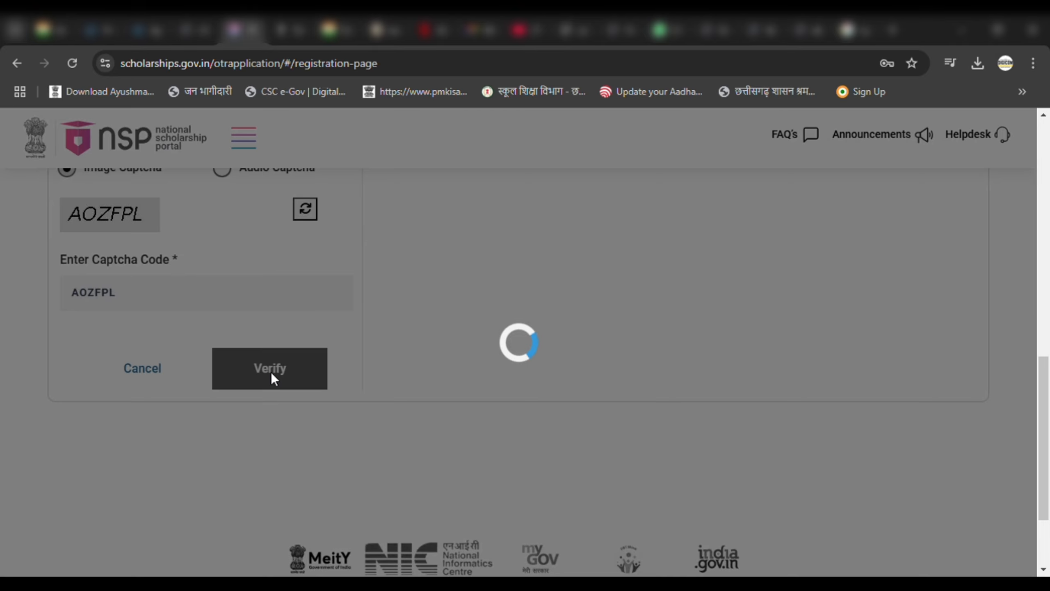